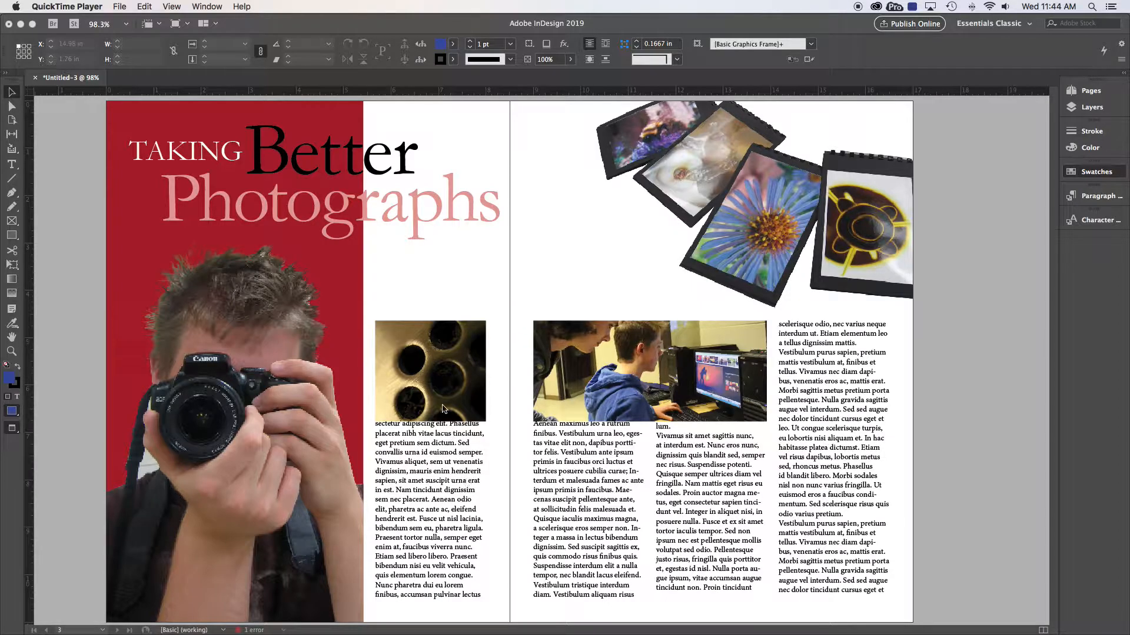
Make the body text wrap around the bounding box of the computer-lab photo
click(603, 455)
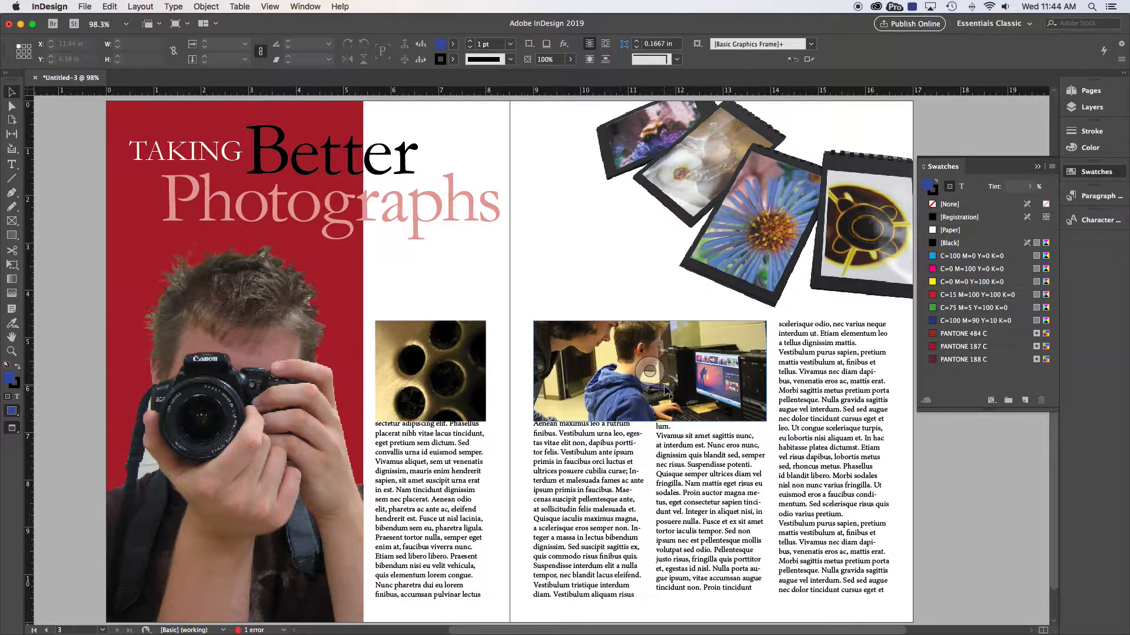
scroll(1009, 444, right, 1)
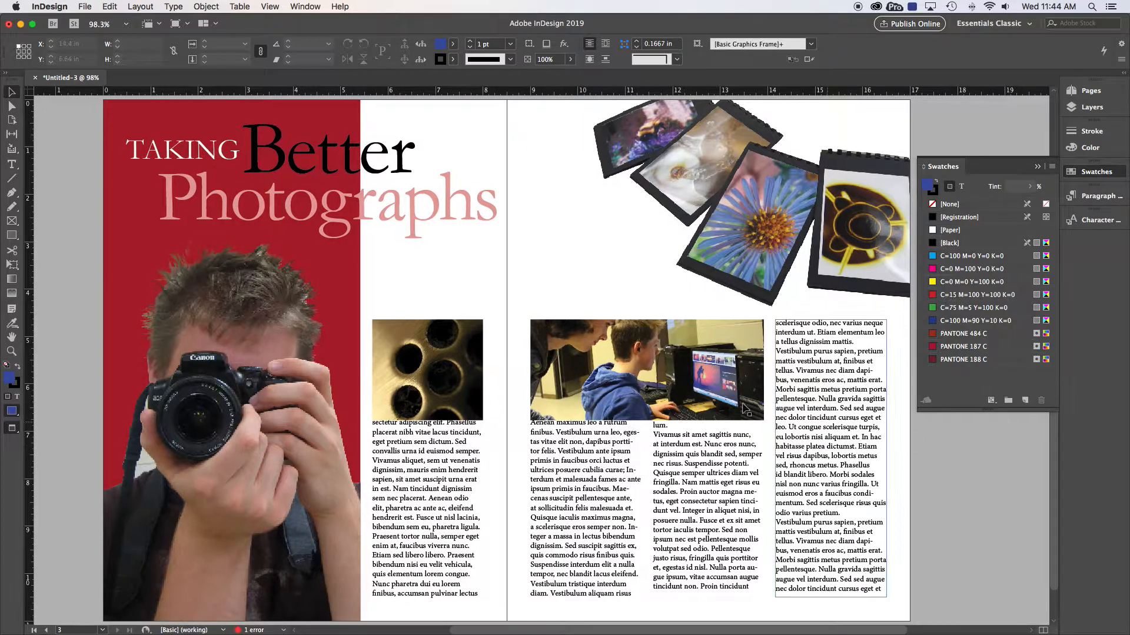
click(570, 340)
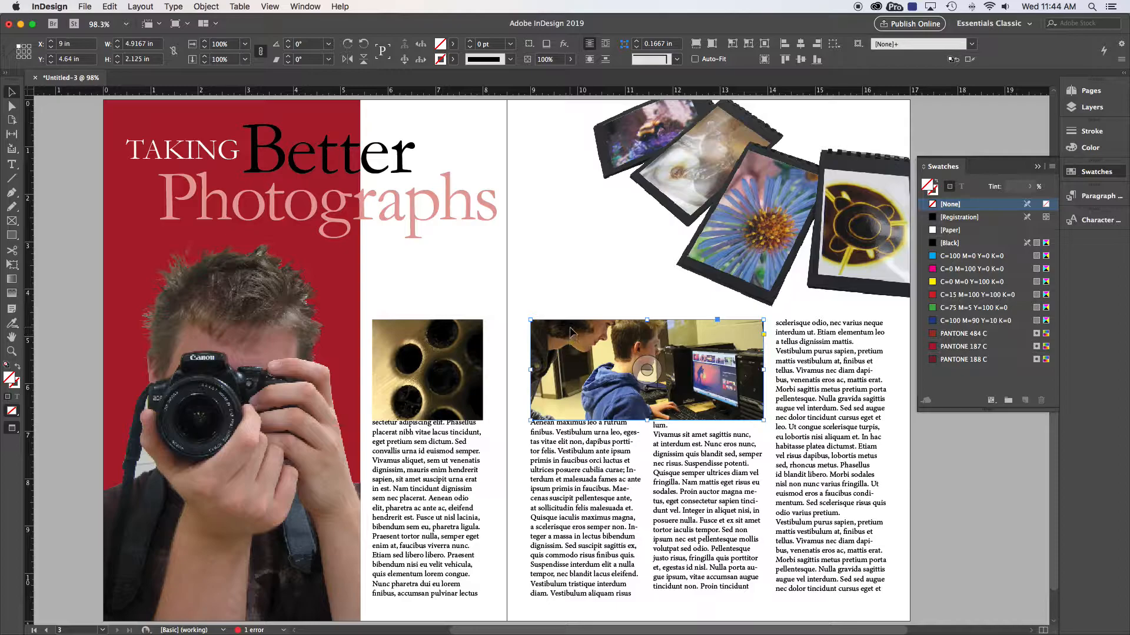
click(605, 44)
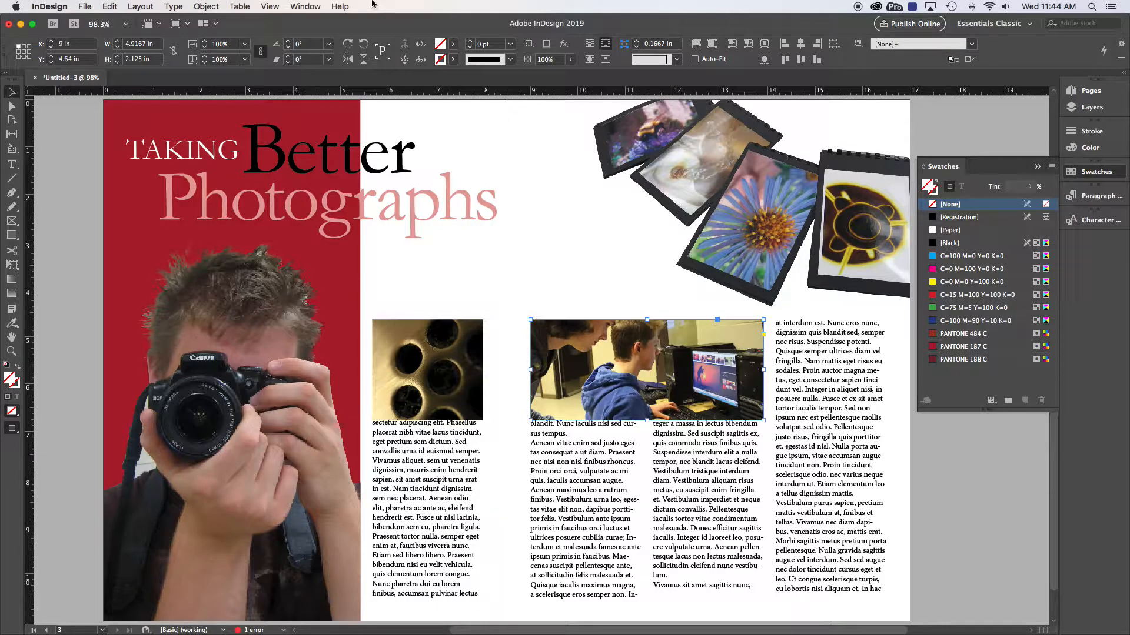
Show the Text Wrap settings and set the computer-lab photo's wrap offset to 0.125 in on all four sides
click(315, 9)
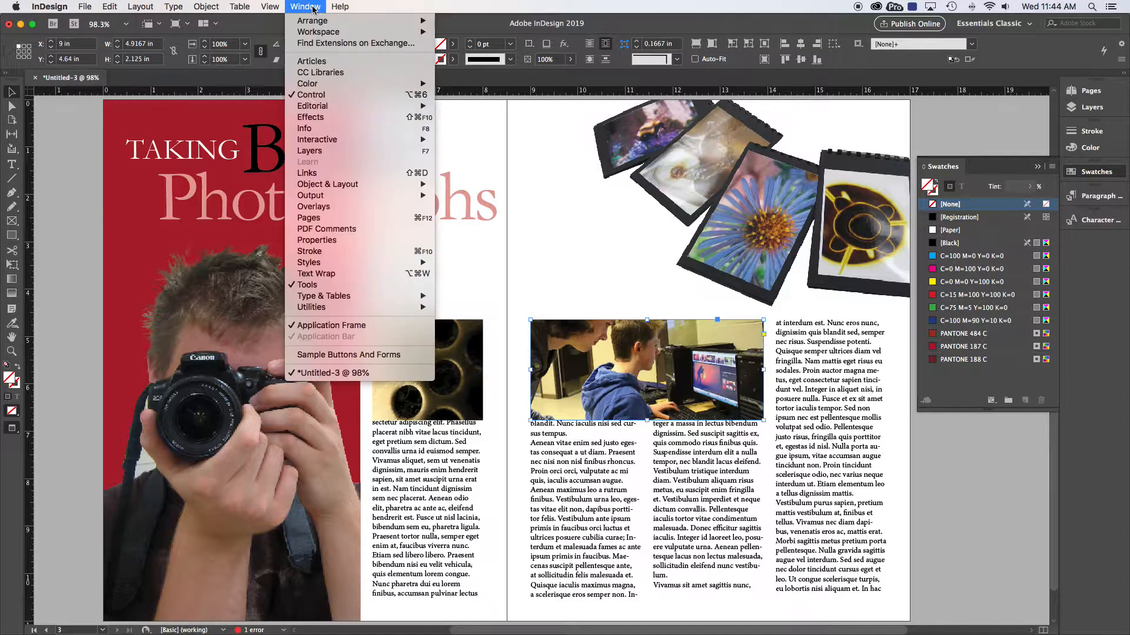
click(363, 274)
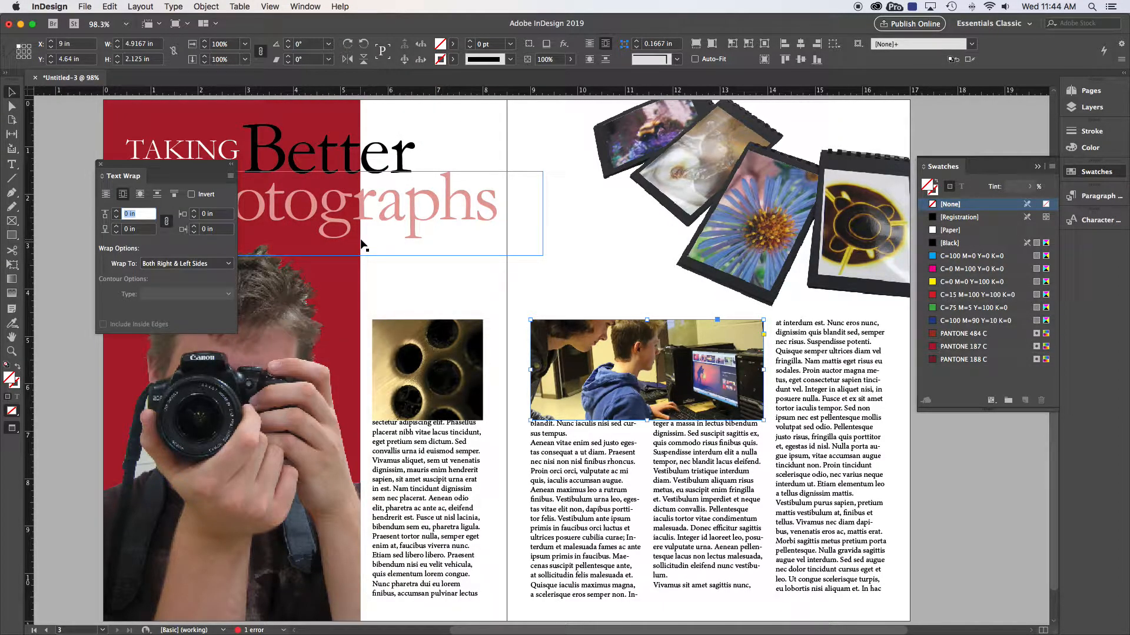
click(116, 210)
click(116, 210)
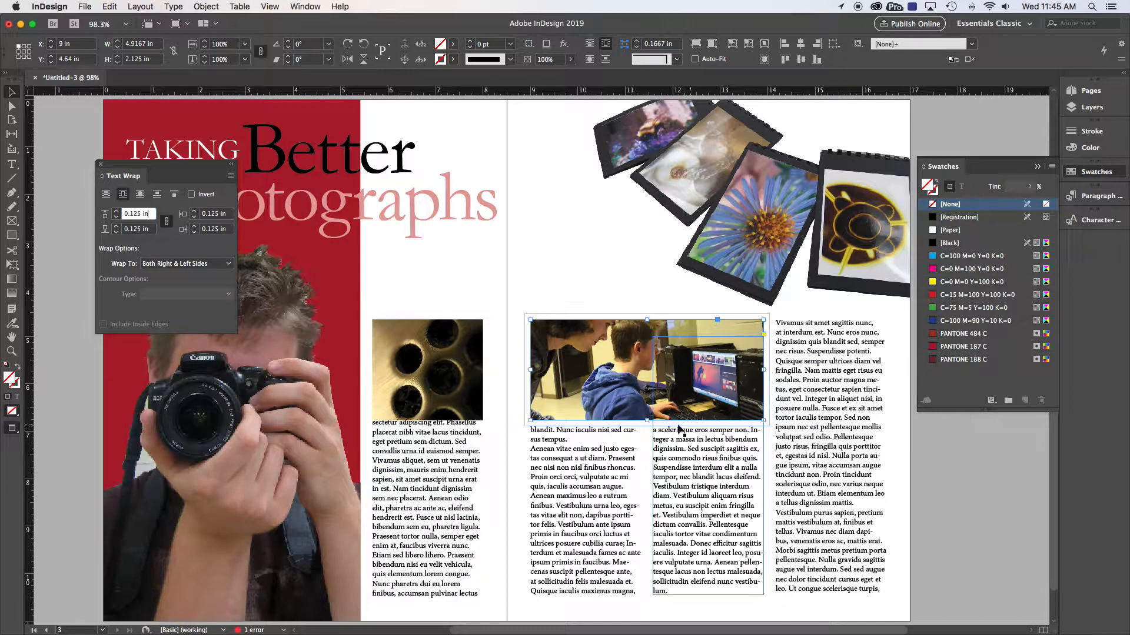
Wrap text around the bounding box of the small photo of round holes with a 0.125 in offset on all sides
click(436, 344)
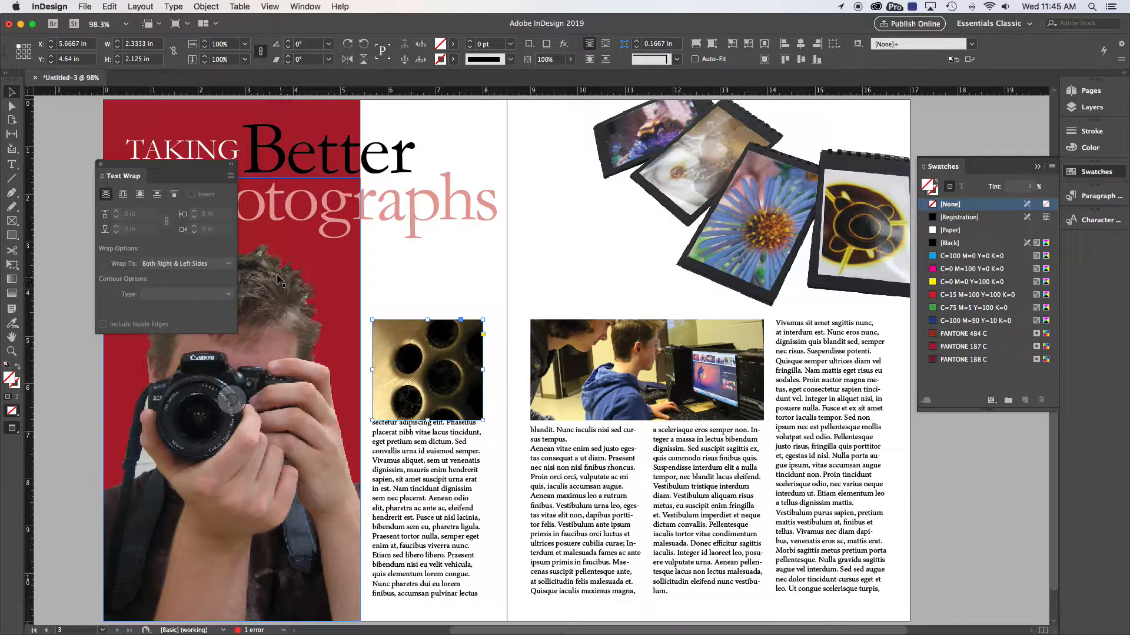
click(129, 193)
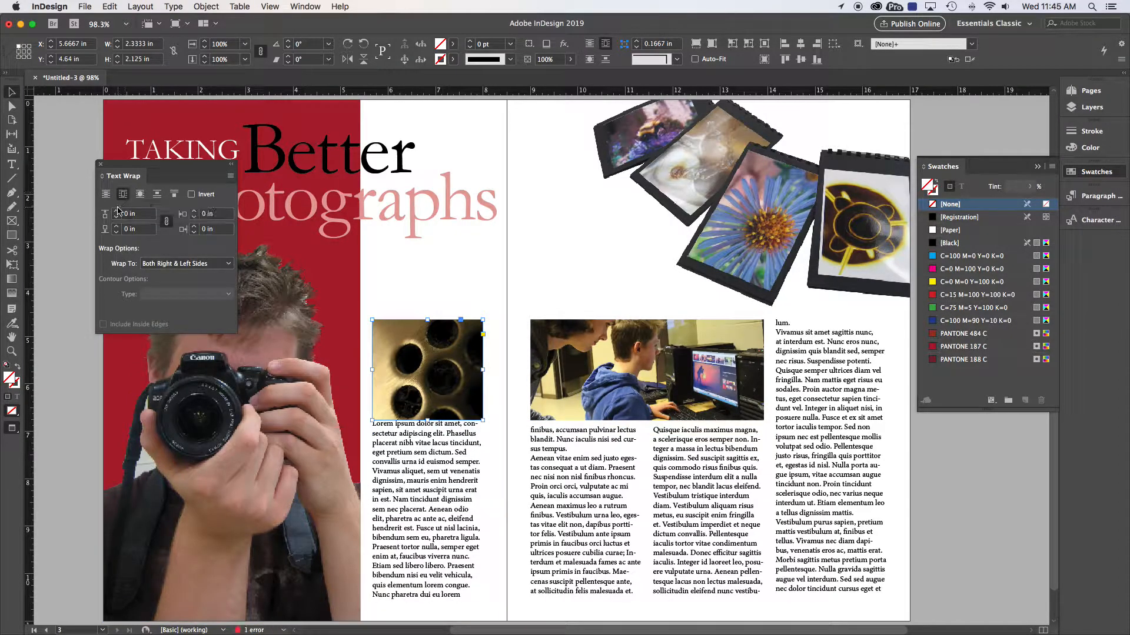
click(116, 212)
click(116, 212)
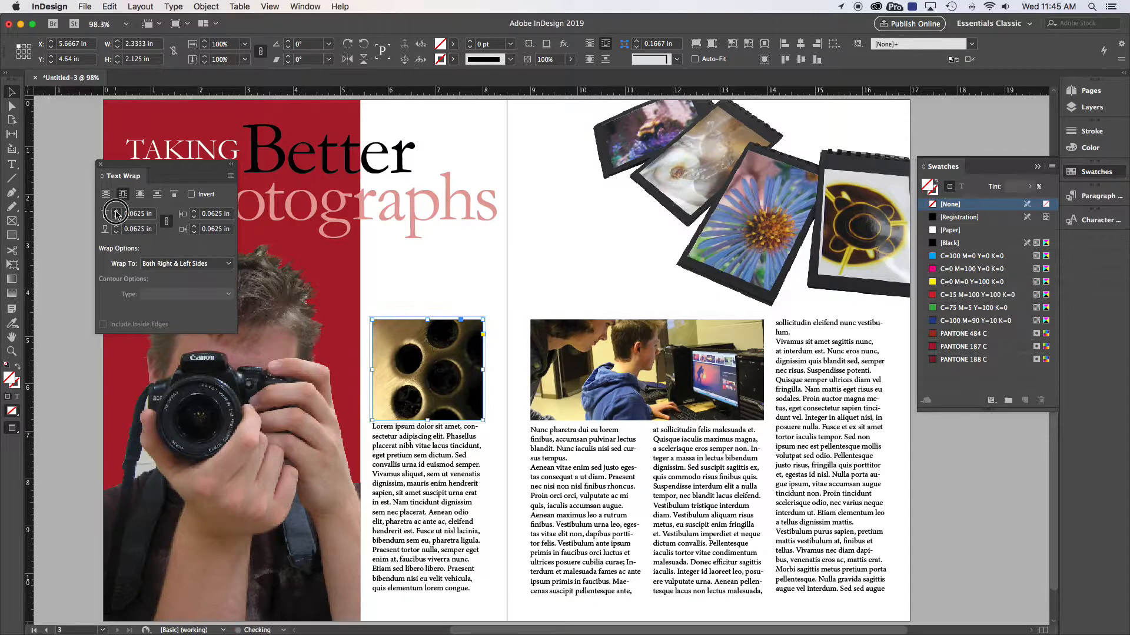
click(62, 234)
Move the Text Wrap settings clear of the left page and widen the photographer image's frame to about 7.3 in
drag(133, 168, 923, 438)
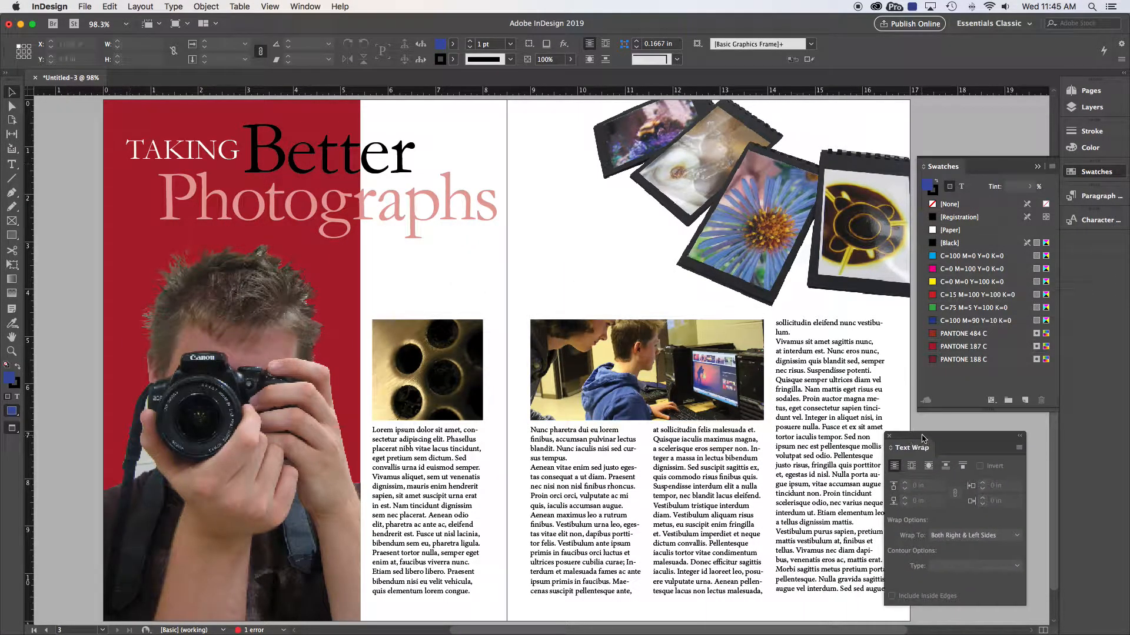
click(306, 327)
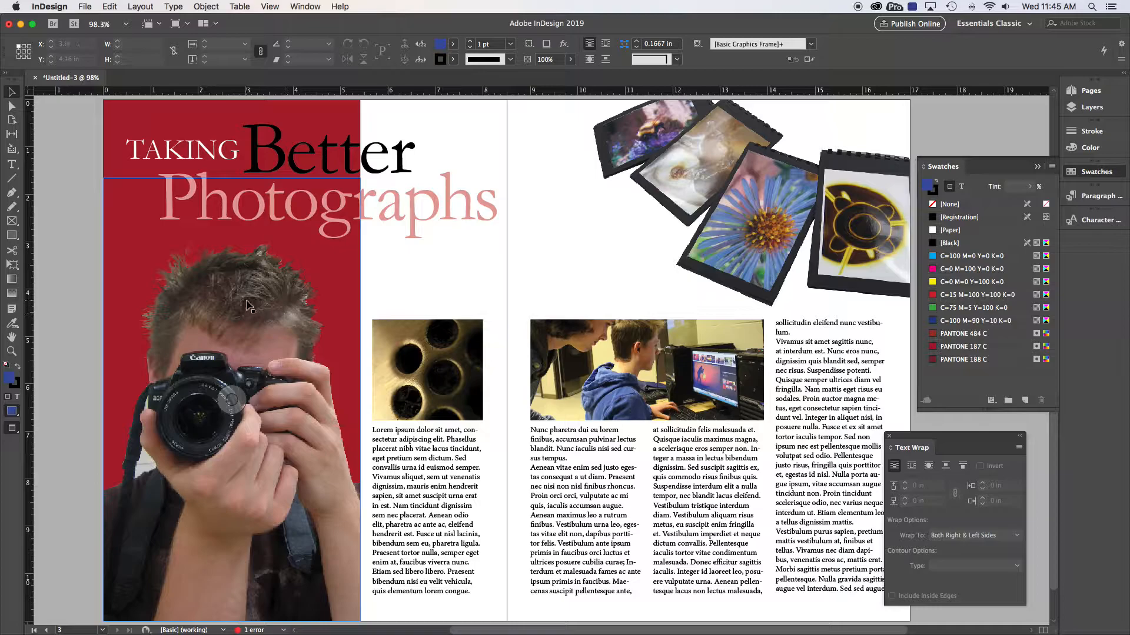
click(247, 304)
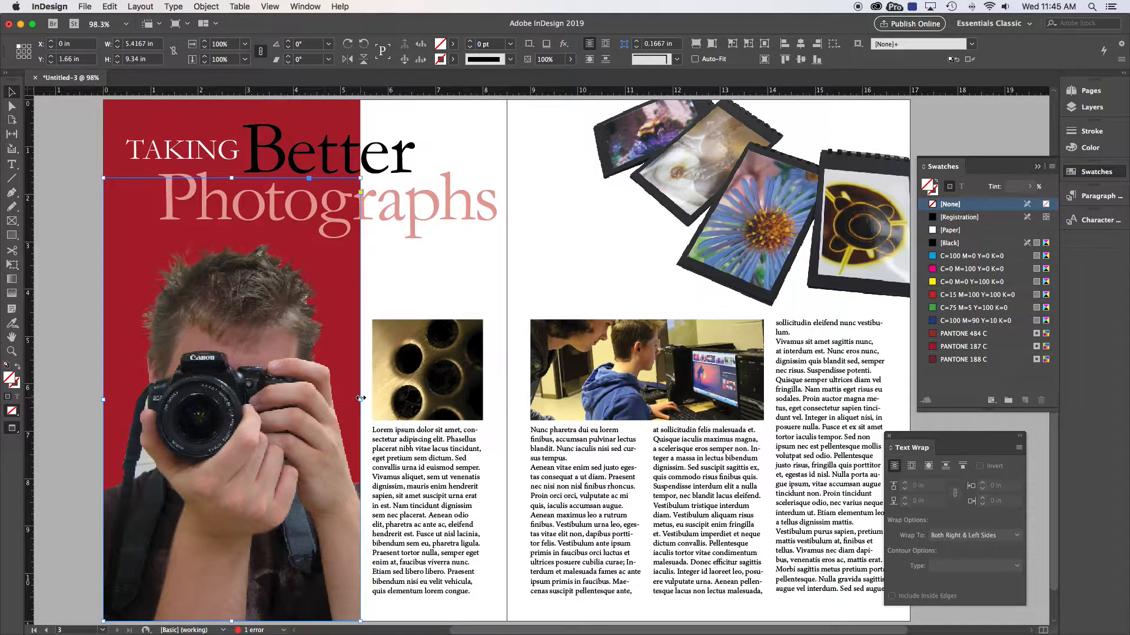
drag(361, 399, 449, 401)
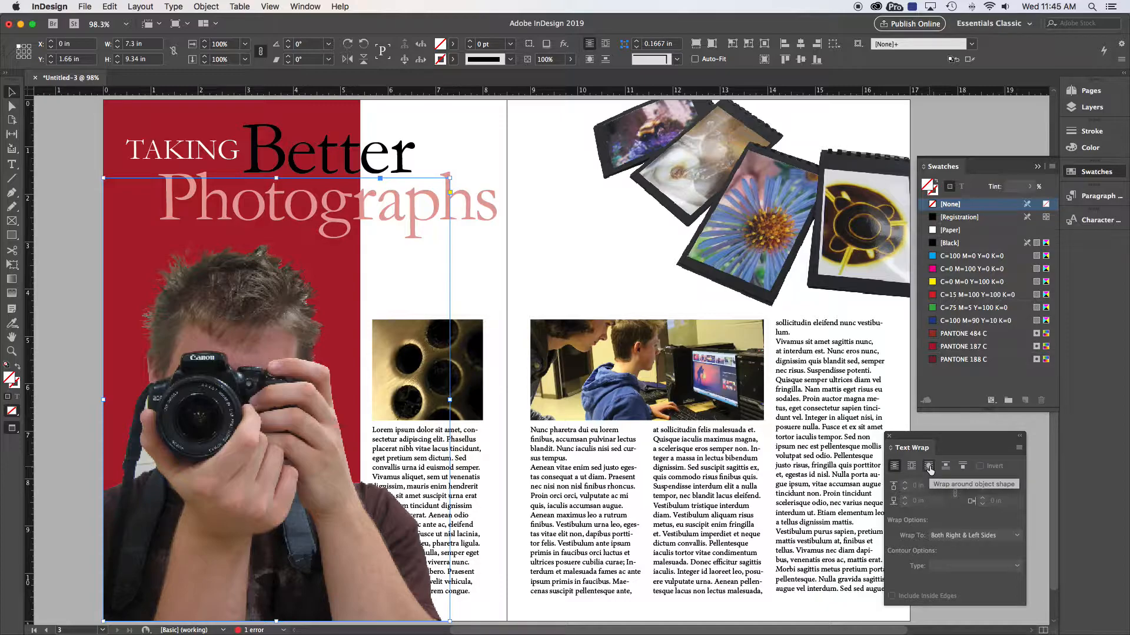
Wrap text around the photographer's object shape, using the Detect Edges contour, both right and left sides, and a 0.125 in offset
click(929, 466)
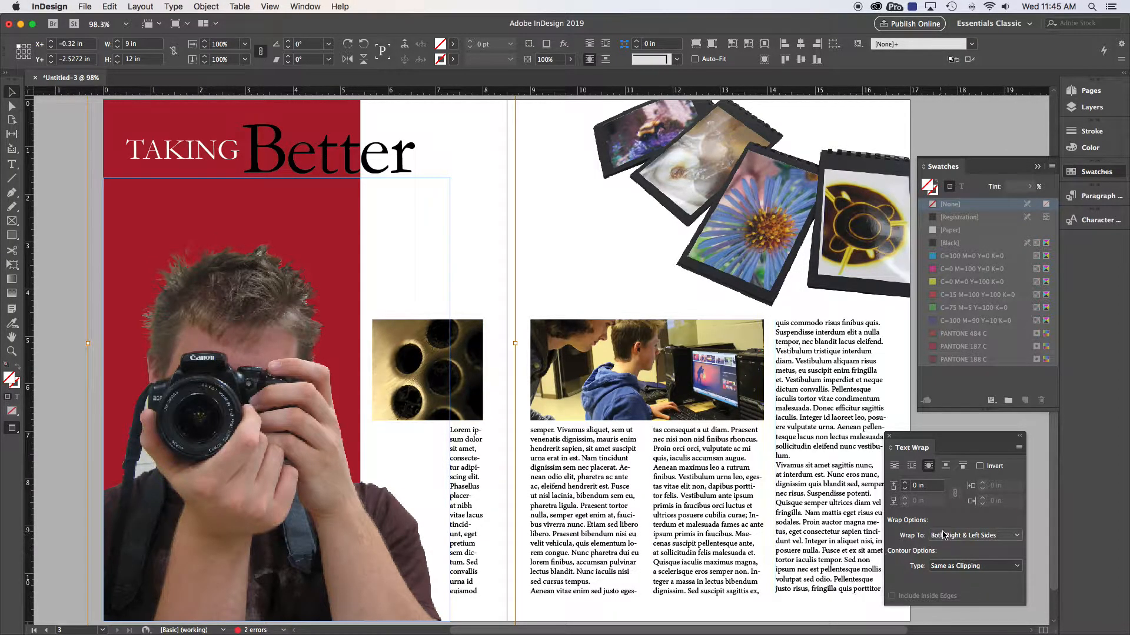
click(963, 536)
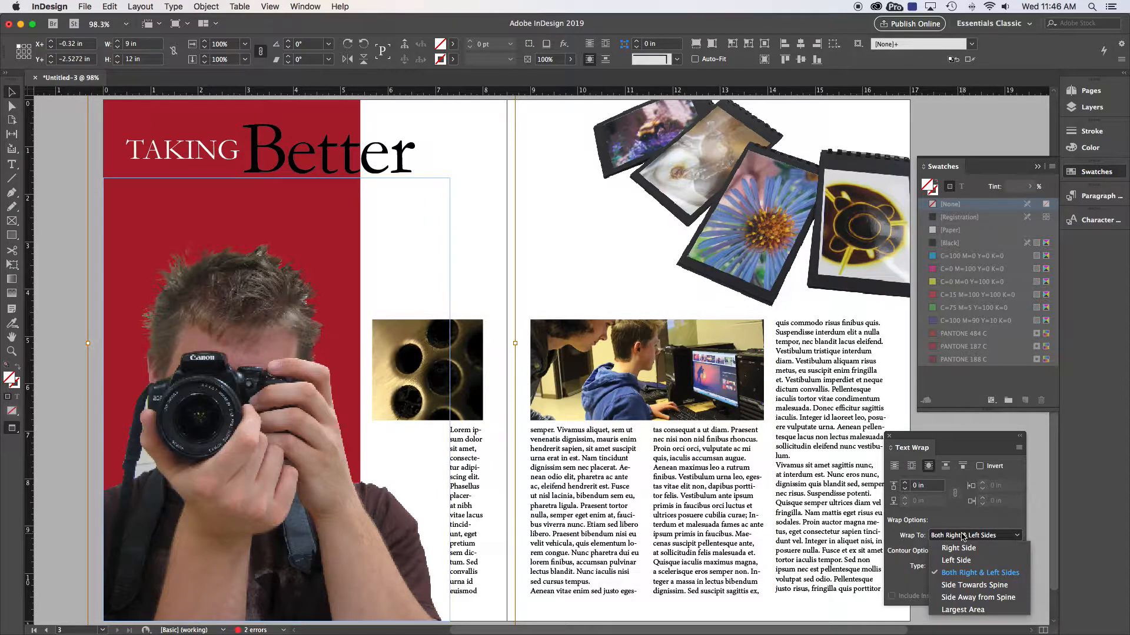
click(960, 572)
click(959, 566)
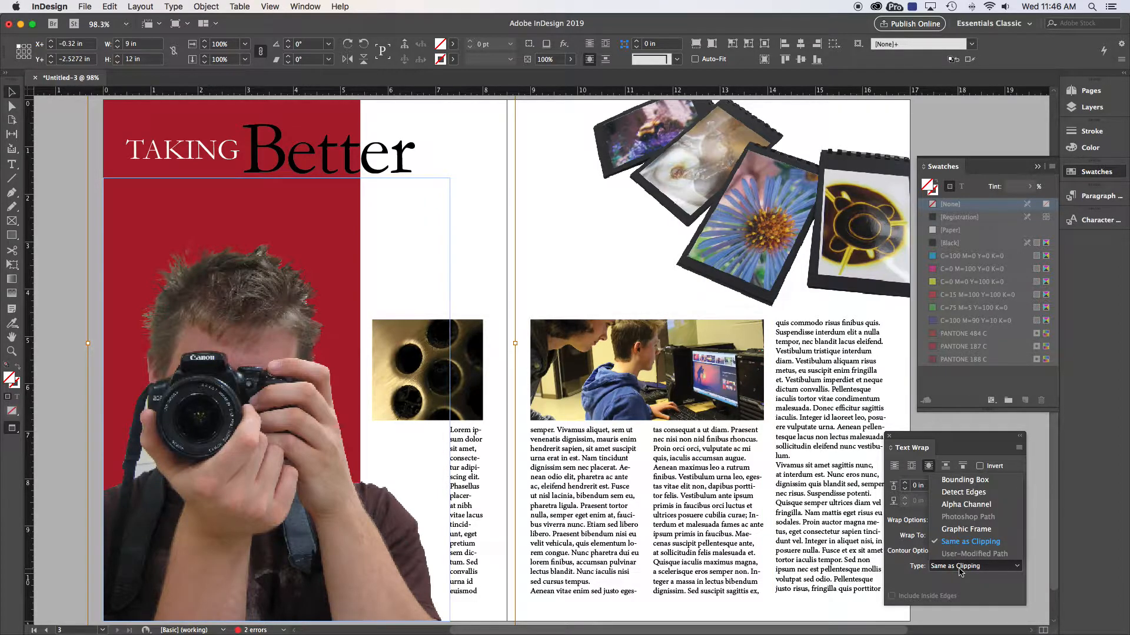
click(898, 571)
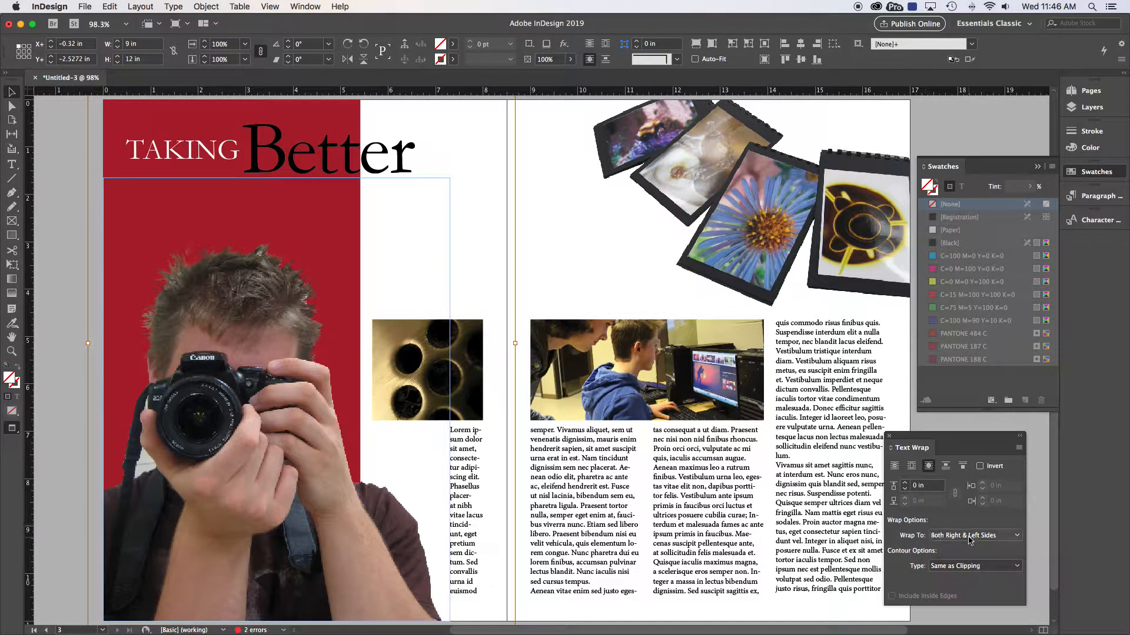
click(947, 569)
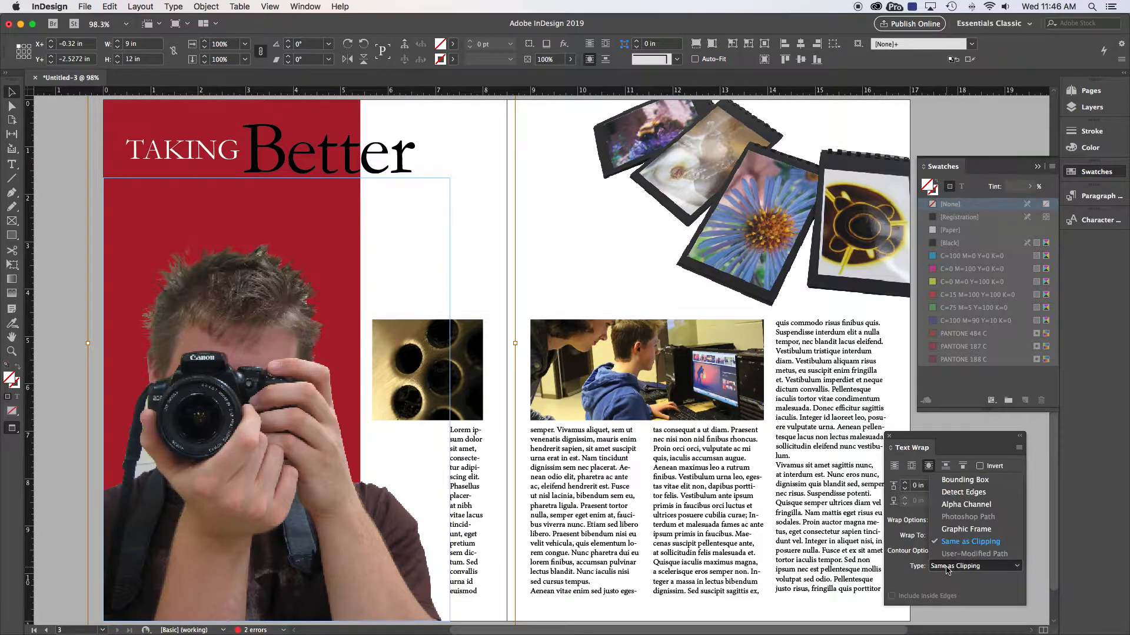
click(956, 496)
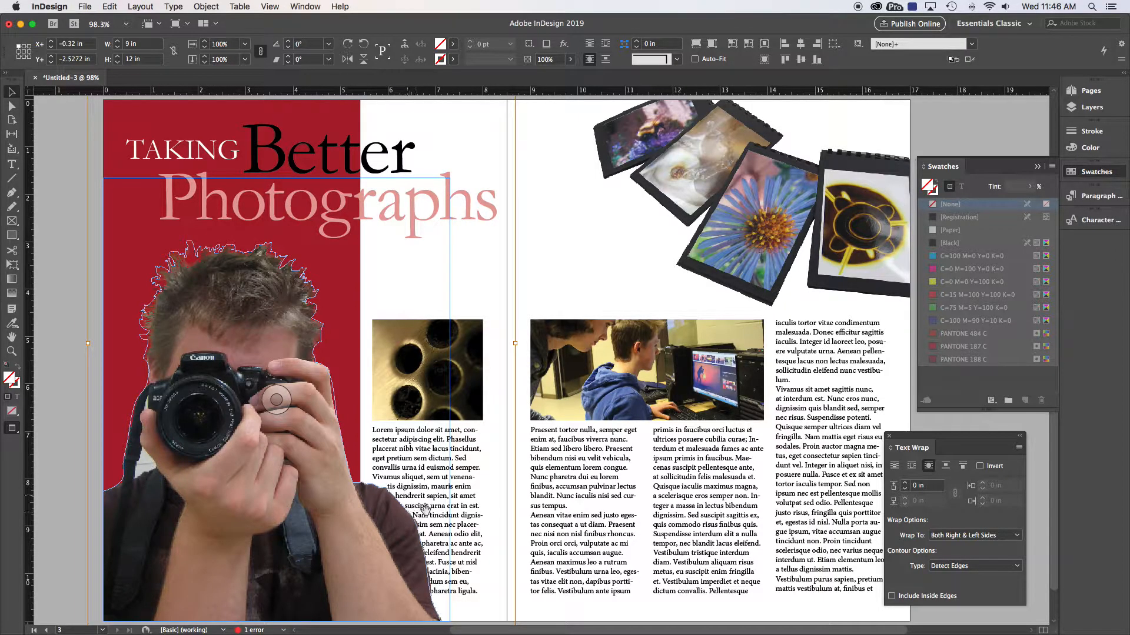
click(905, 482)
click(905, 483)
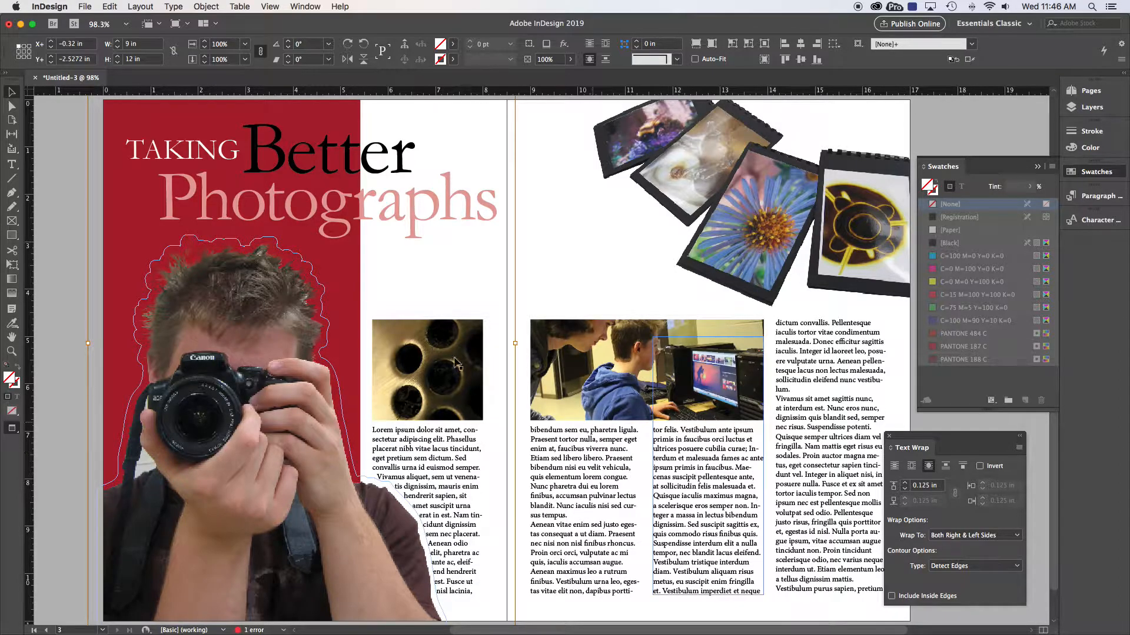
Reshape the photographer's text wrap path by moving an anchor point beside the forearm slightly inward, and deselect the image
click(17, 108)
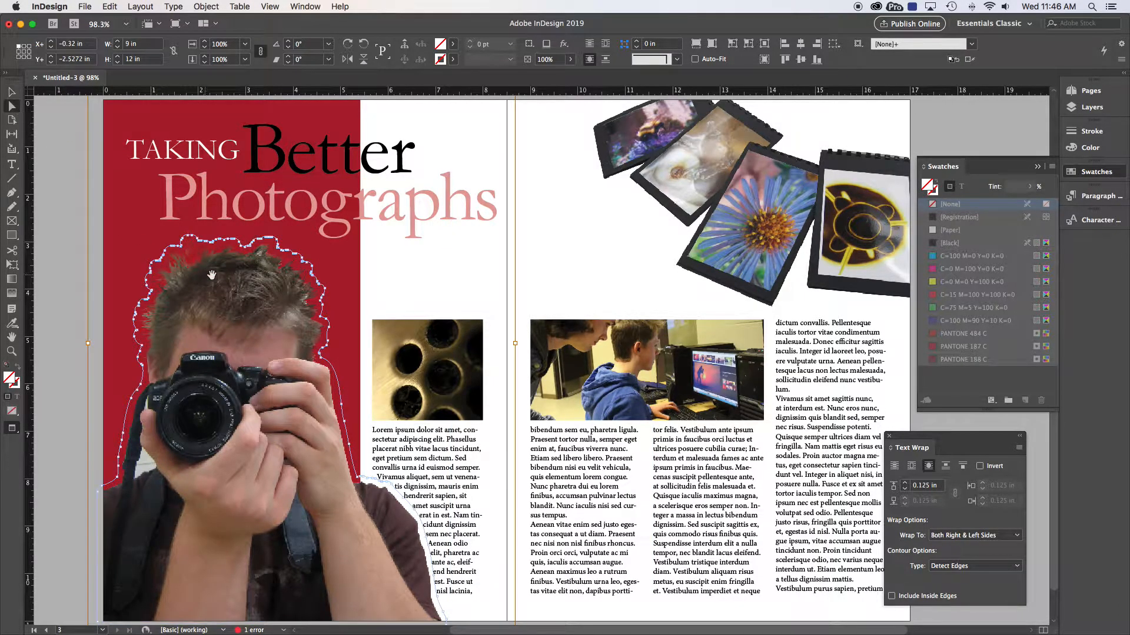
drag(343, 410, 338, 404)
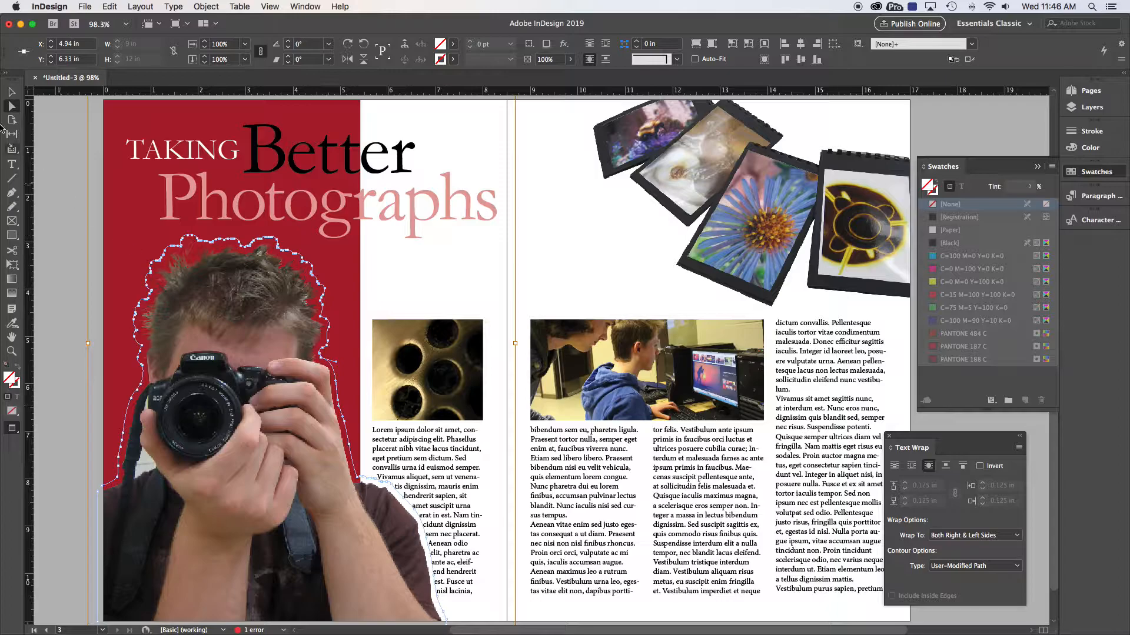
click(11, 92)
click(253, 391)
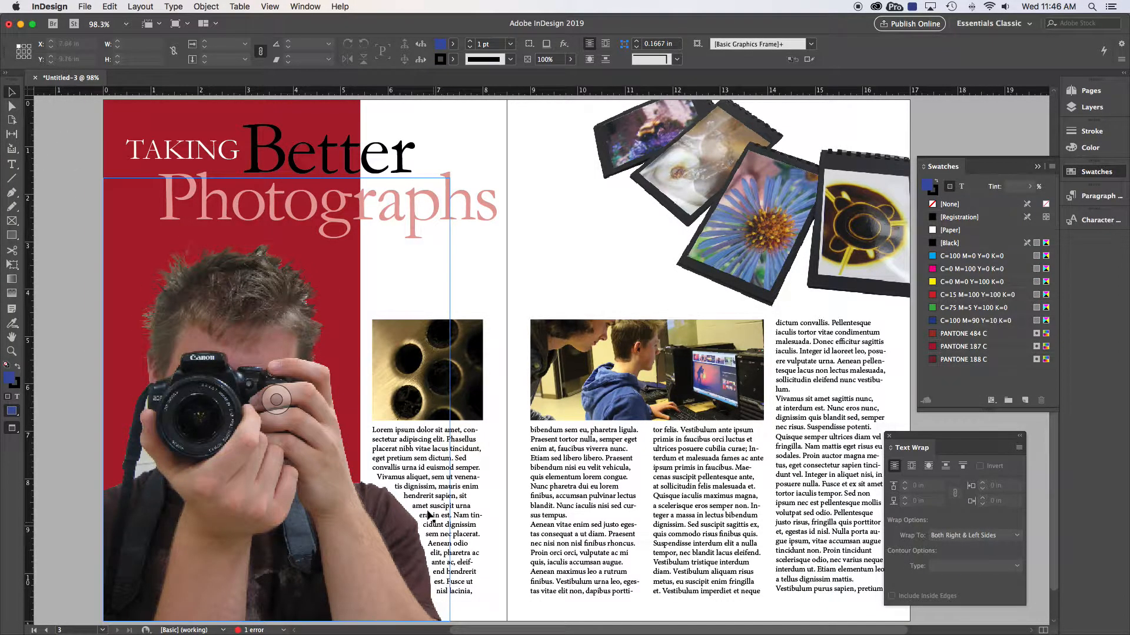
click(75, 356)
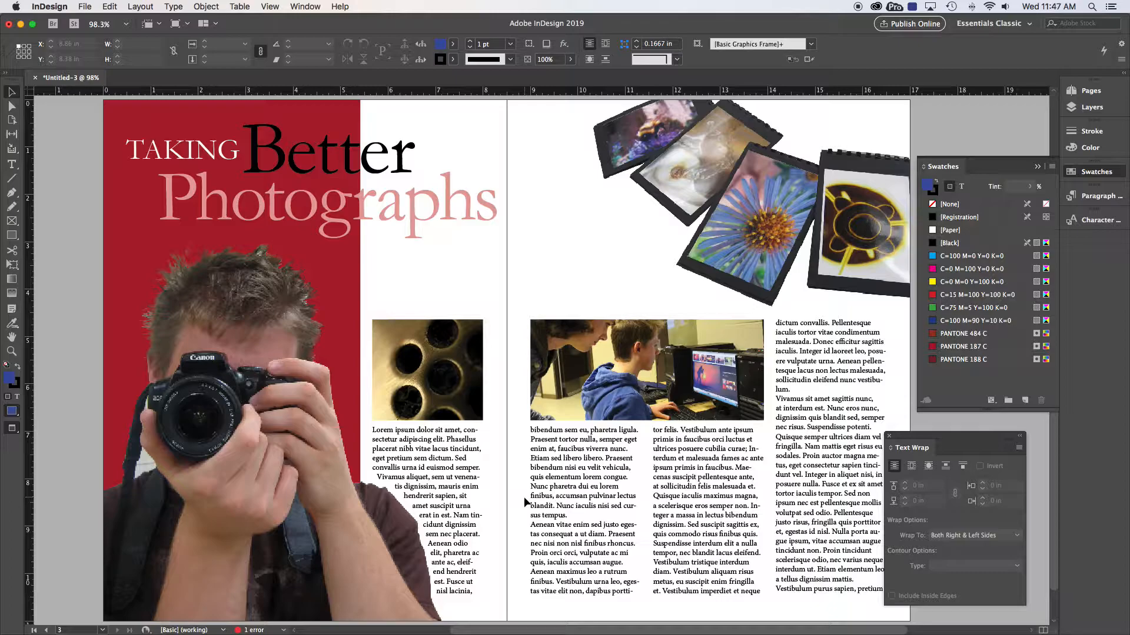
Add a caption frame on the right-hand page reading "Using photoshop or Lightroom to enhance your photos is something that every student should learn"
key(t)
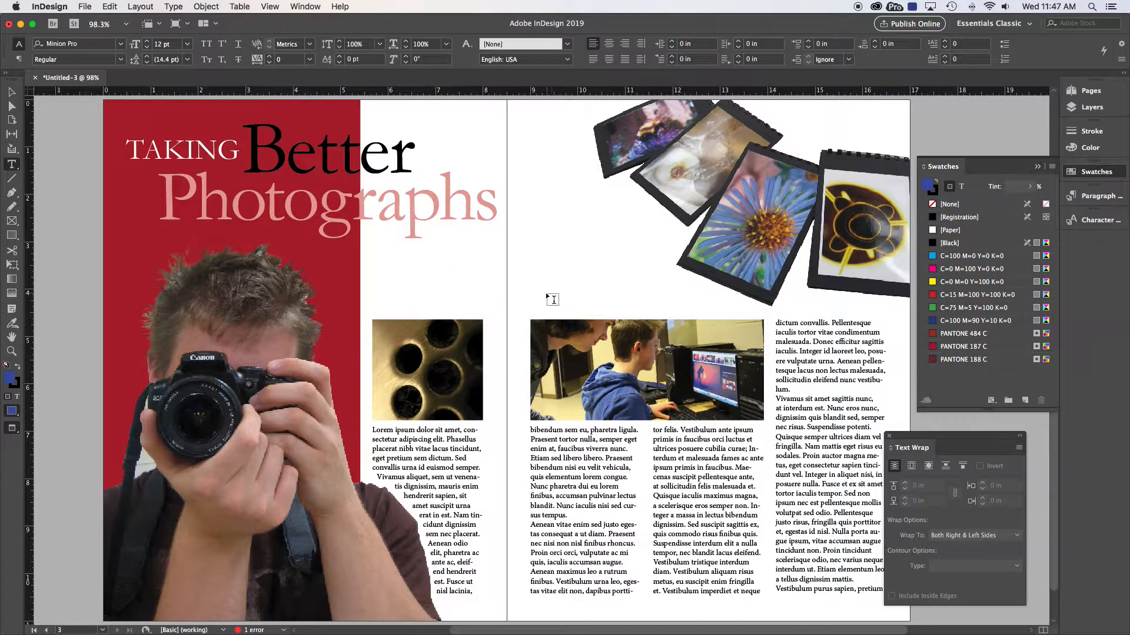
drag(527, 262, 665, 292)
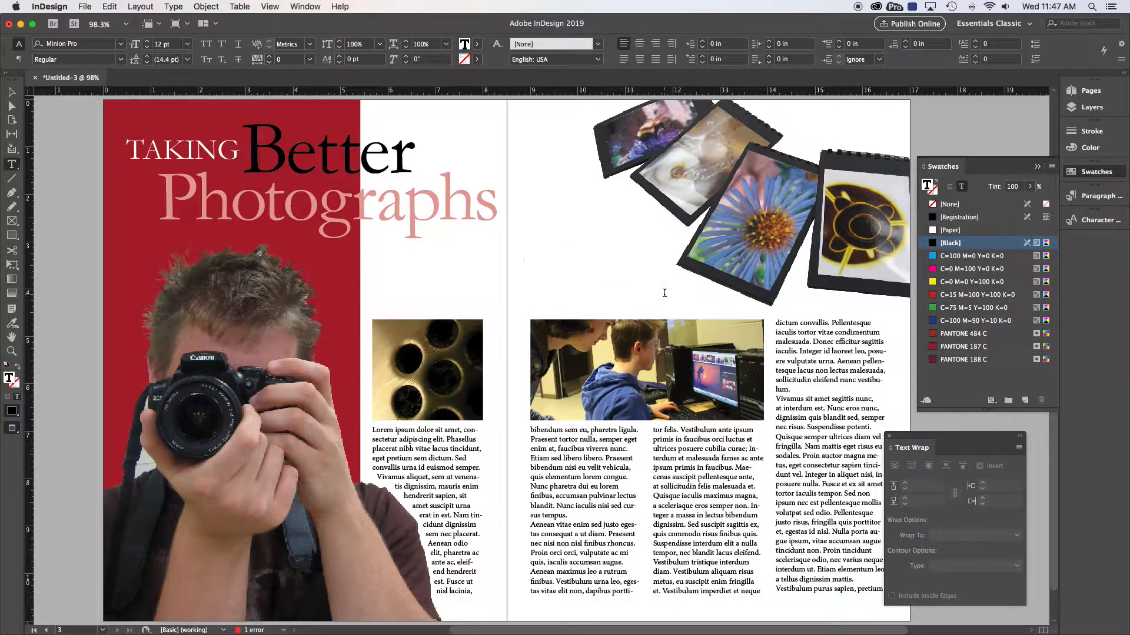
text(Using p)
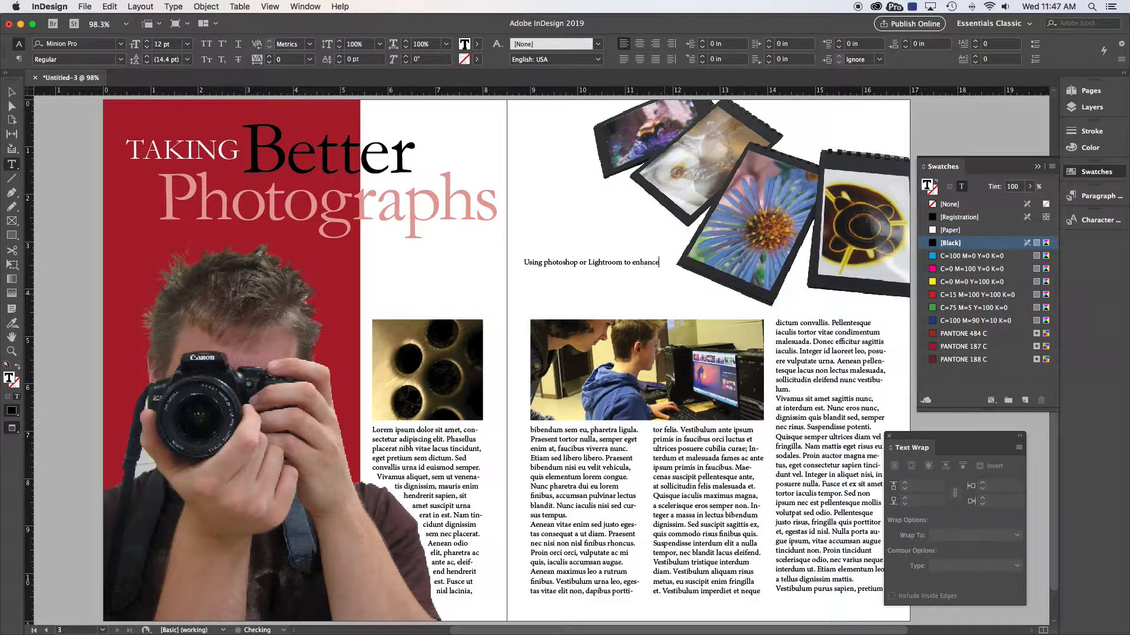
text(our photos is something that every student)
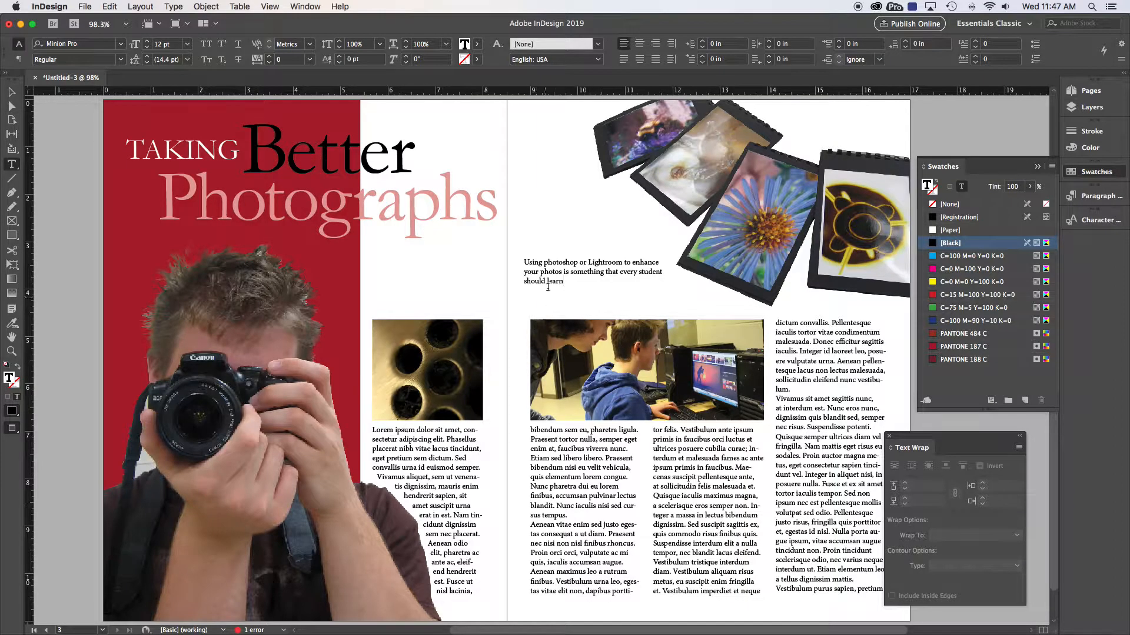
Change all of the caption text to the Italic style of Minion Pro
drag(569, 282, 512, 260)
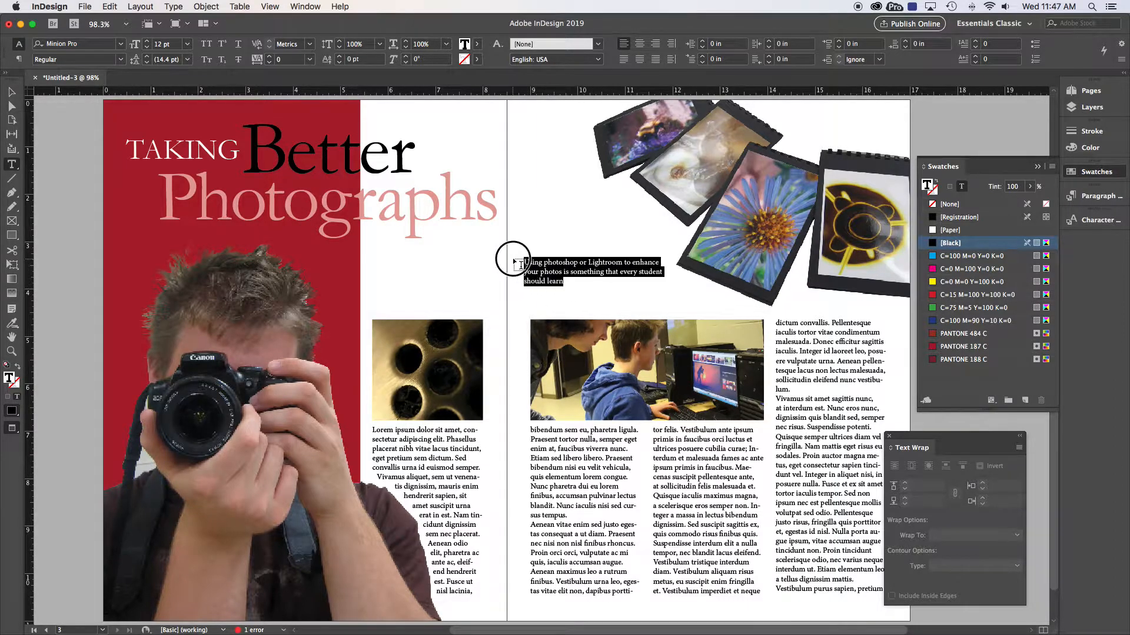
click(122, 60)
click(53, 109)
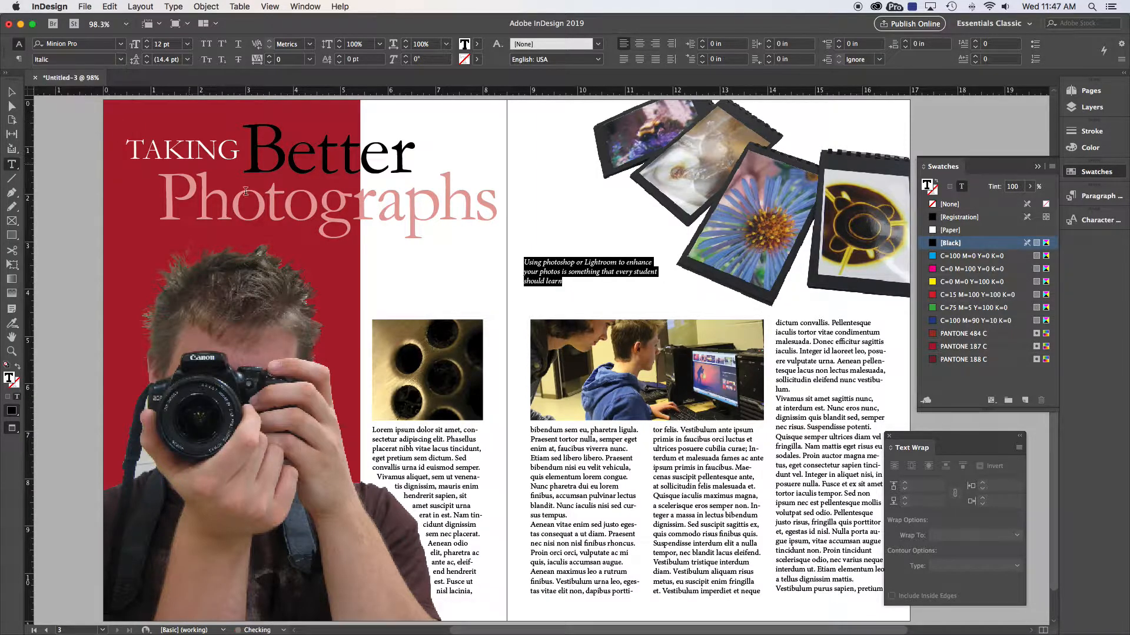
Place the caption directly under the computer-lab photo with a bounding-box text wrap, and widen its frame to the photo's 4.9167 in width
click(11, 92)
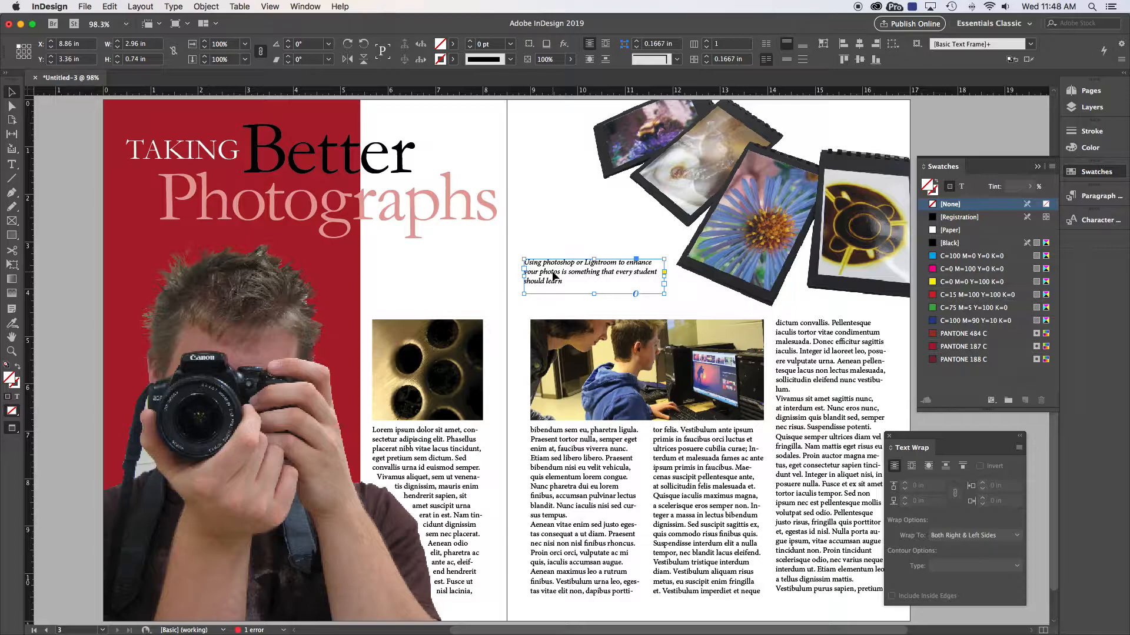
drag(564, 275, 562, 438)
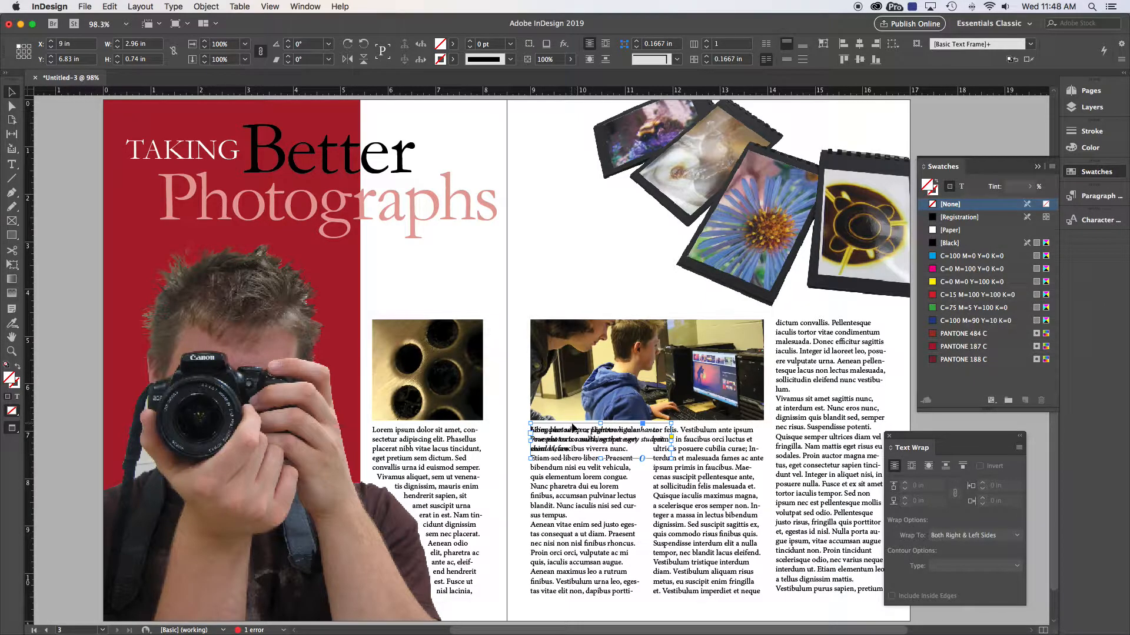
click(912, 466)
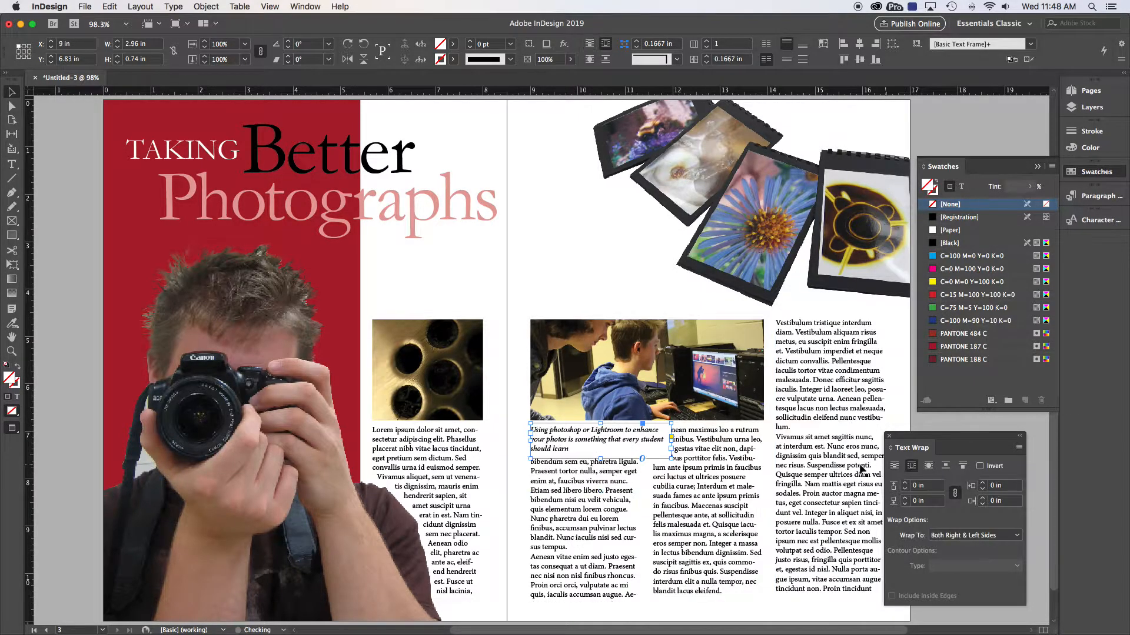
drag(671, 443, 766, 448)
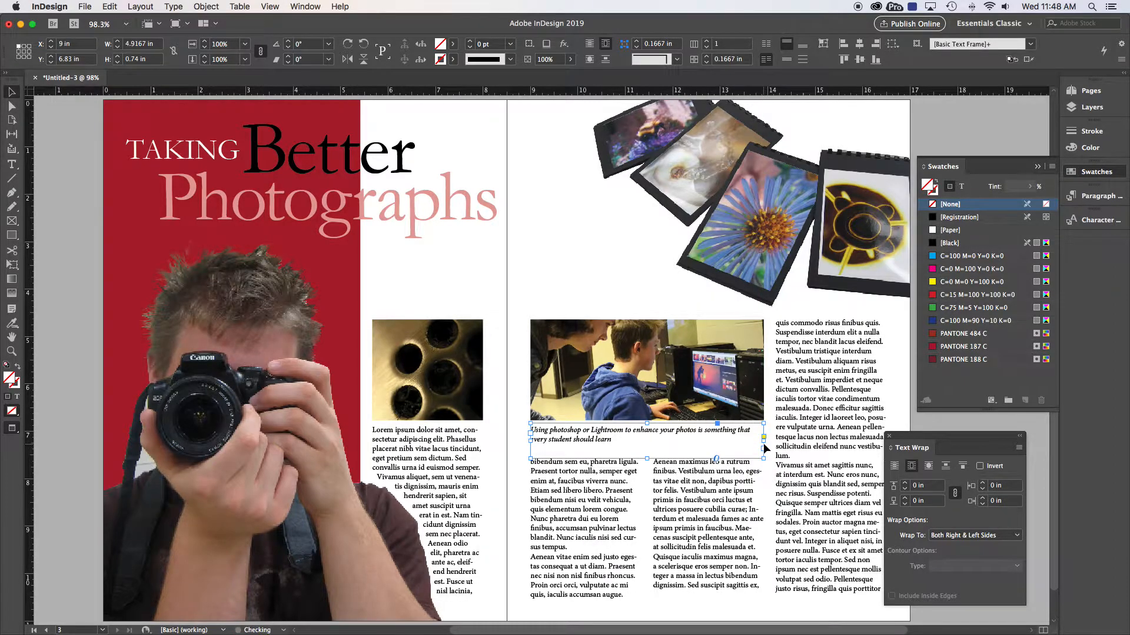
Shorten the computer-lab caption frame to 0.545 in high and set its black text to a 77% tint
drag(647, 458, 650, 449)
click(515, 399)
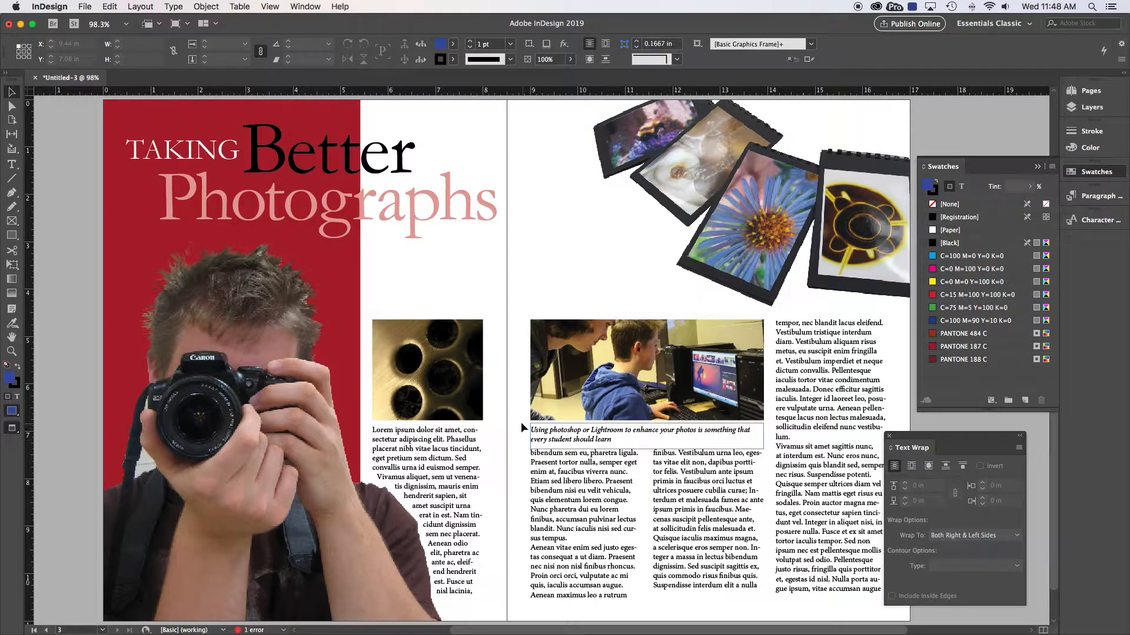
double_click(575, 434)
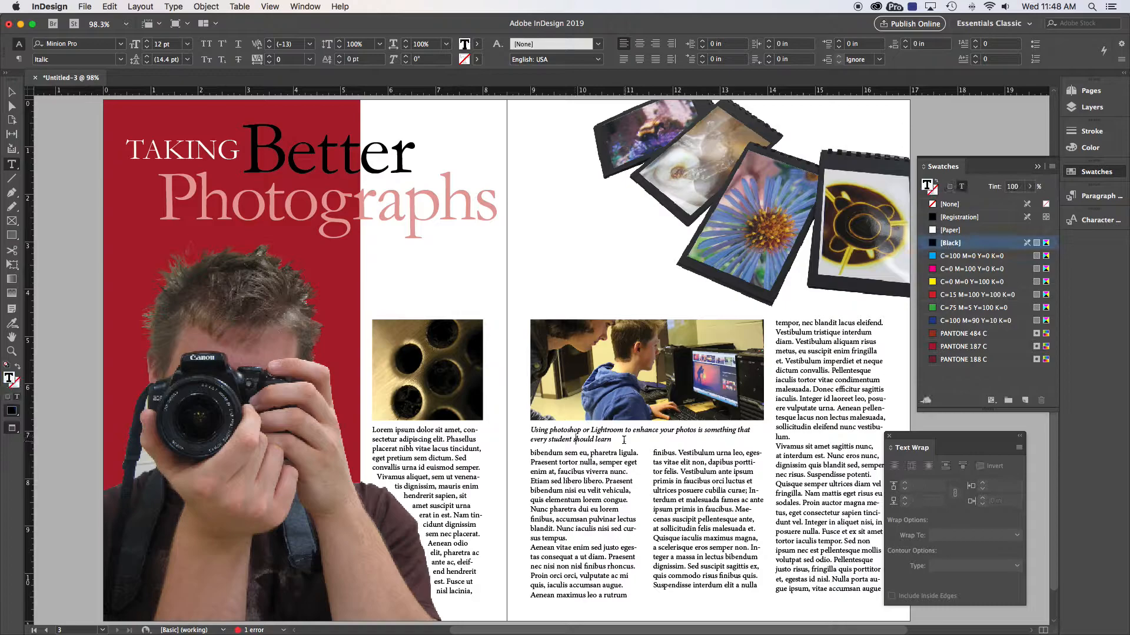
drag(622, 440, 513, 433)
click(1030, 186)
drag(1027, 202, 1012, 202)
click(971, 146)
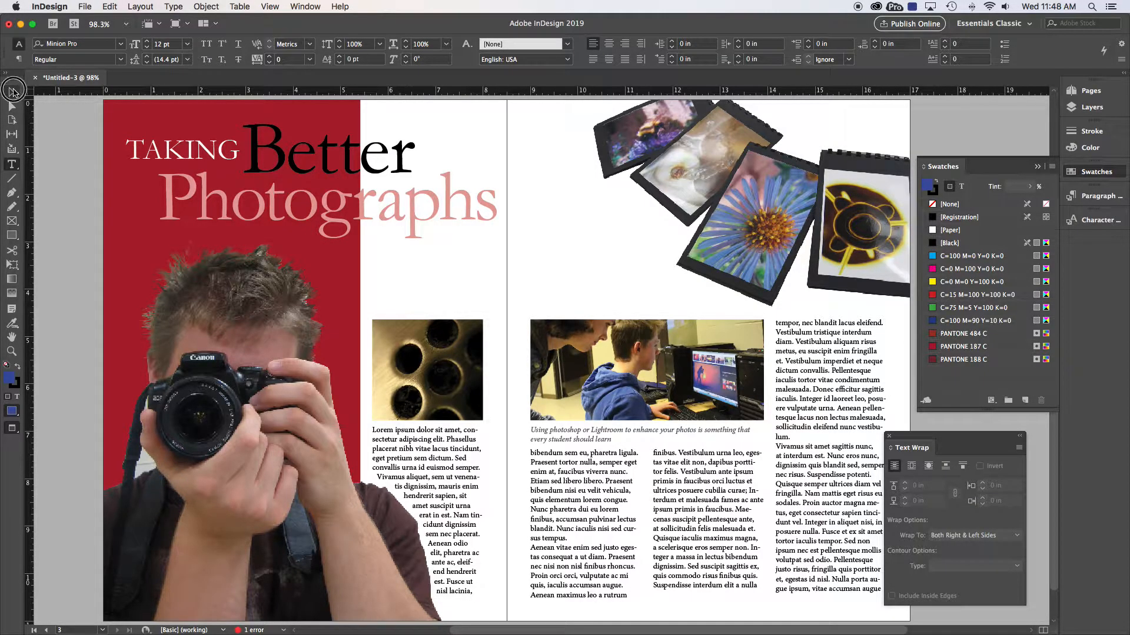
Duplicate the computer-lab caption to directly under the close-up photo on the left-hand page and narrow the copy to 2.3333 in
click(11, 92)
click(394, 349)
click(574, 440)
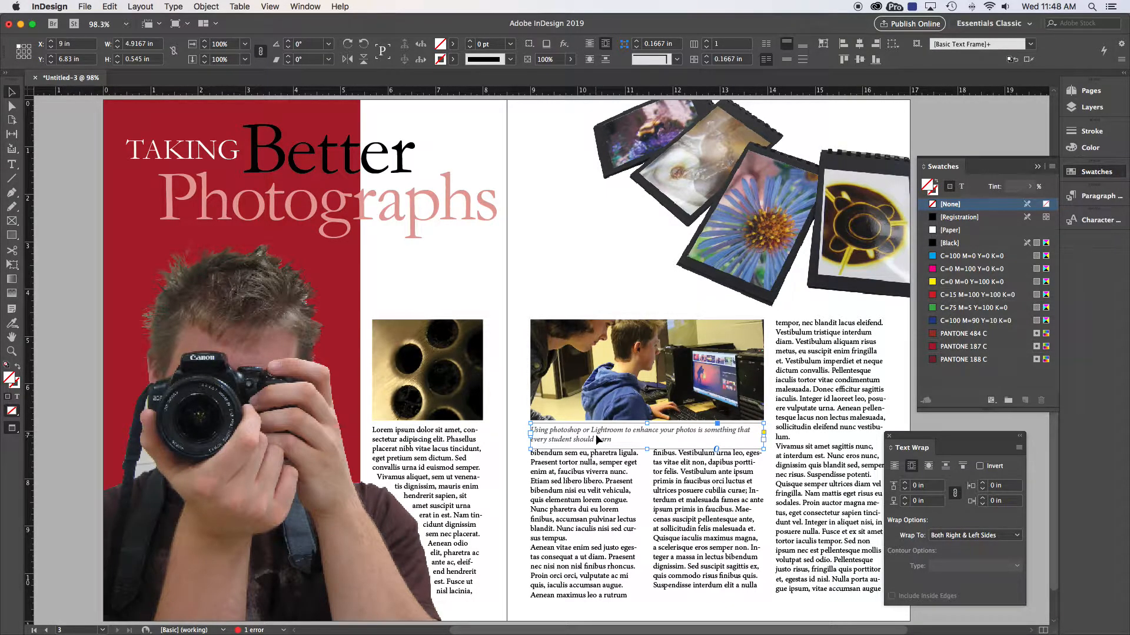
drag(598, 441, 436, 445)
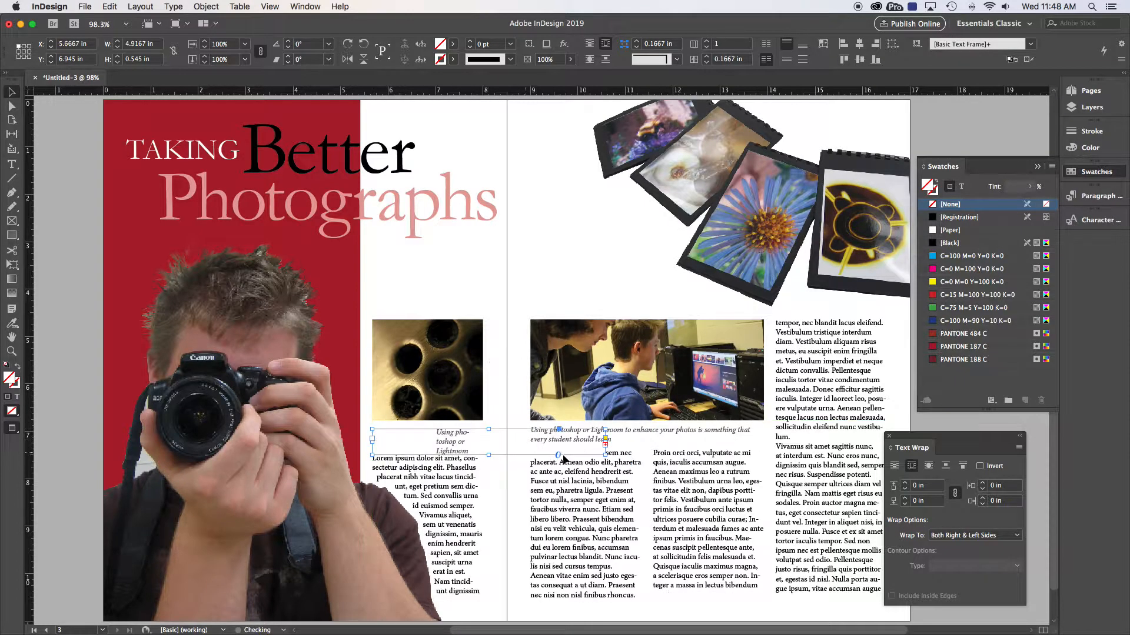
drag(606, 455, 483, 453)
Replace the copied caption's text with "Closeups are a great way of finding out what is interesting the stuff that is already around you"
double_click(458, 452)
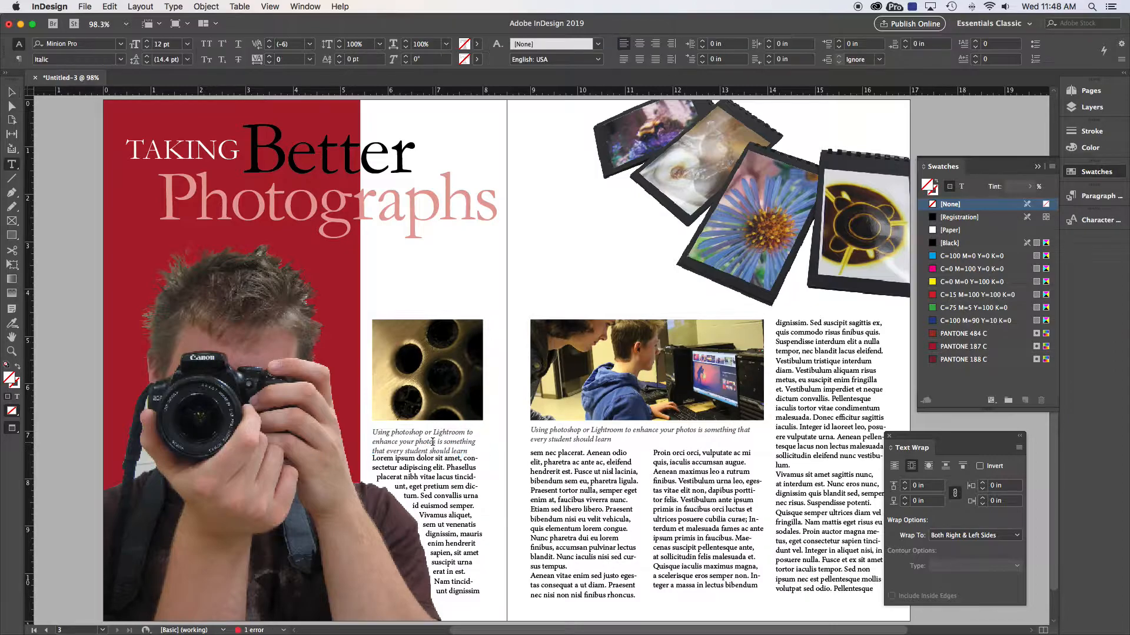
key(super+a)
text(Cl)
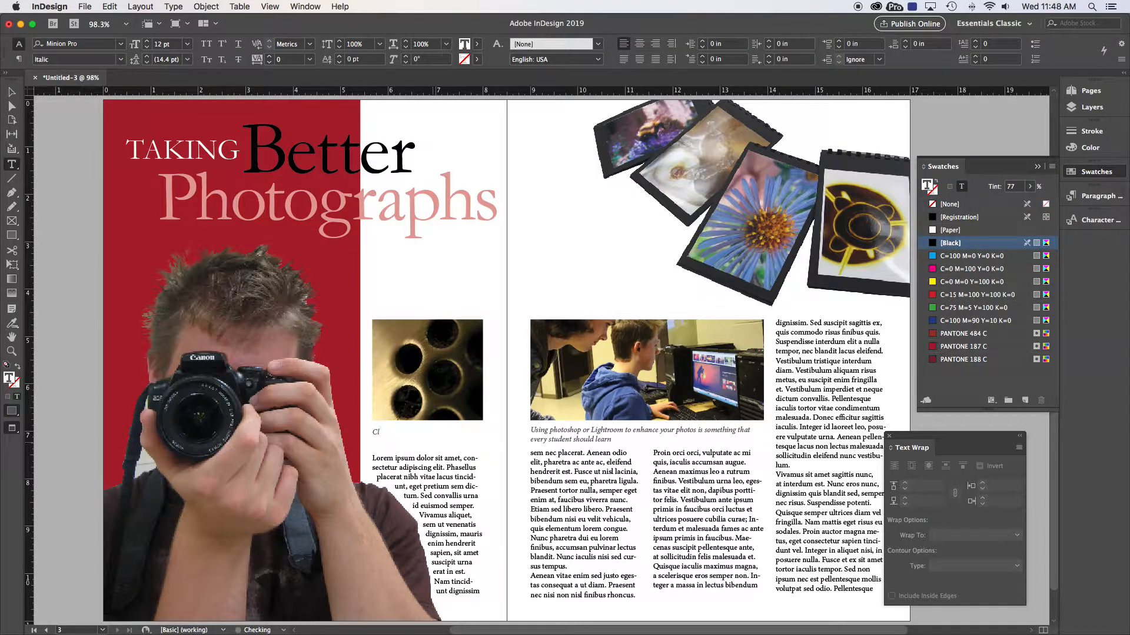
text(oseups)
text( a)
text(re a great way of f)
text(inding inter)
text(es)
text(ting)
key(BackSpace)
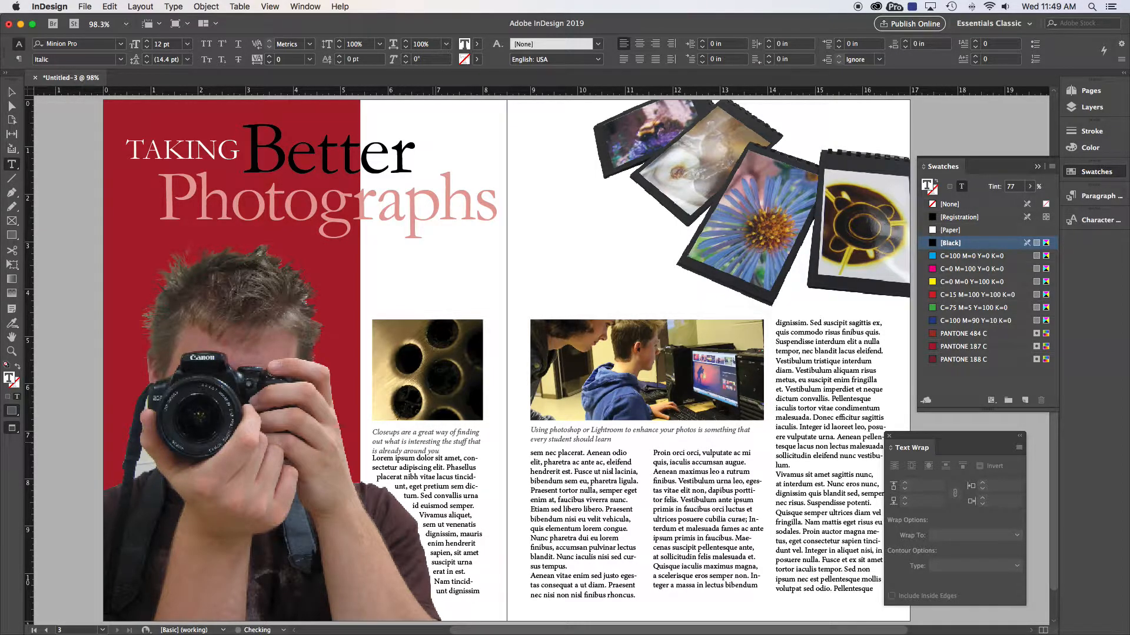
Extend the close-up caption's frame to 0.675 in high and deselect it
click(11, 92)
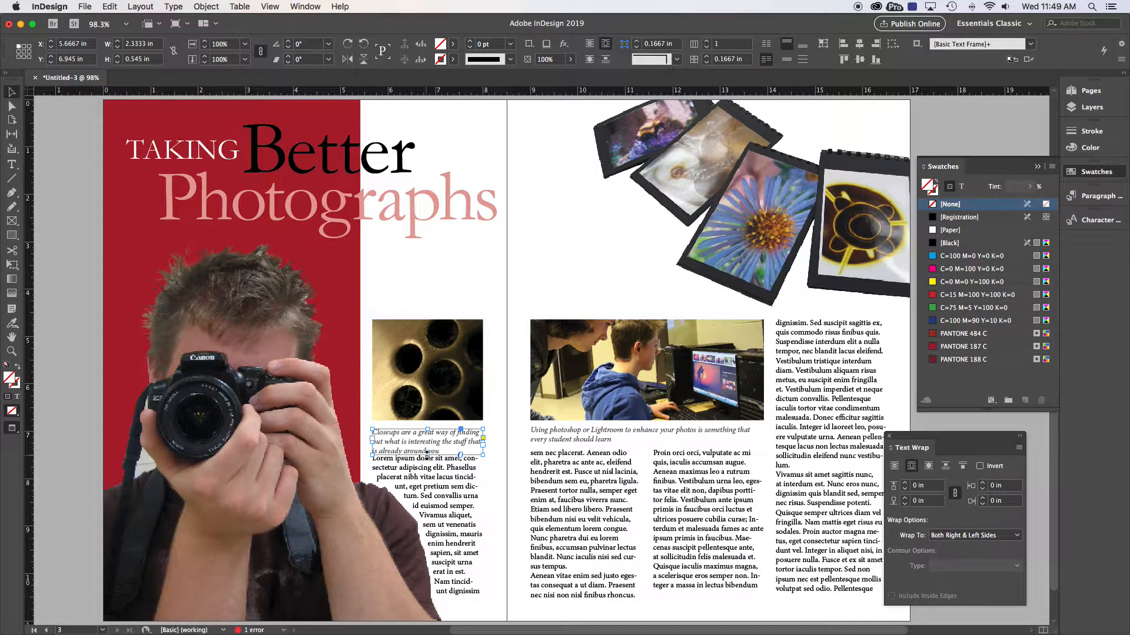
drag(426, 455, 427, 461)
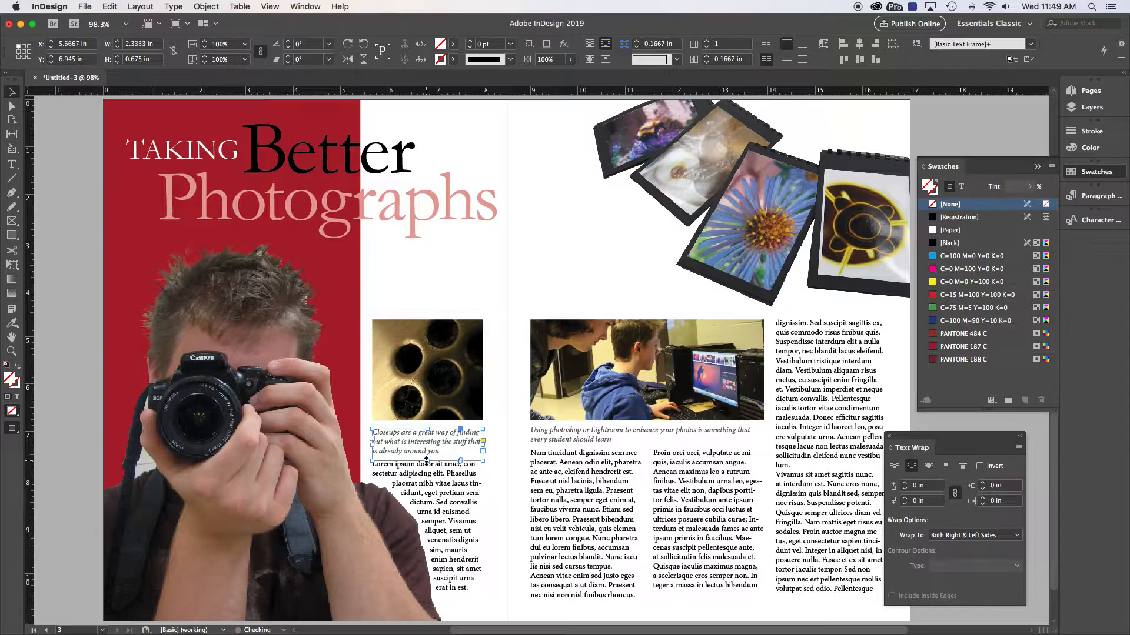
click(66, 323)
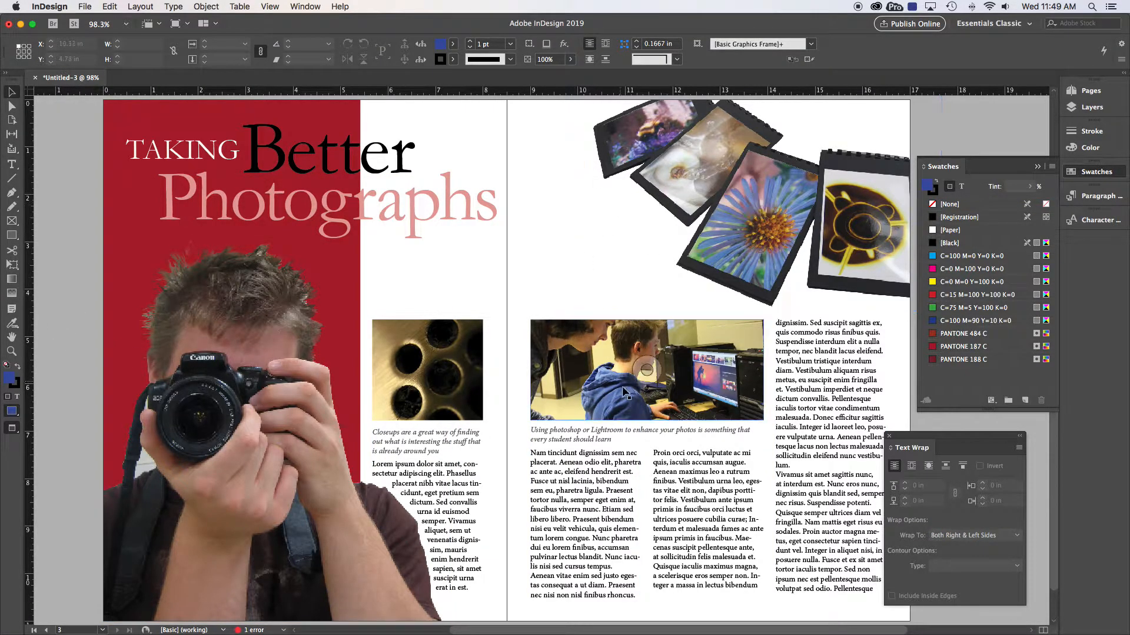
Duplicate the computer-lab caption into the right-hand page's last text column as a pull quote frame of 2.2867 by 1.3677 in
click(576, 435)
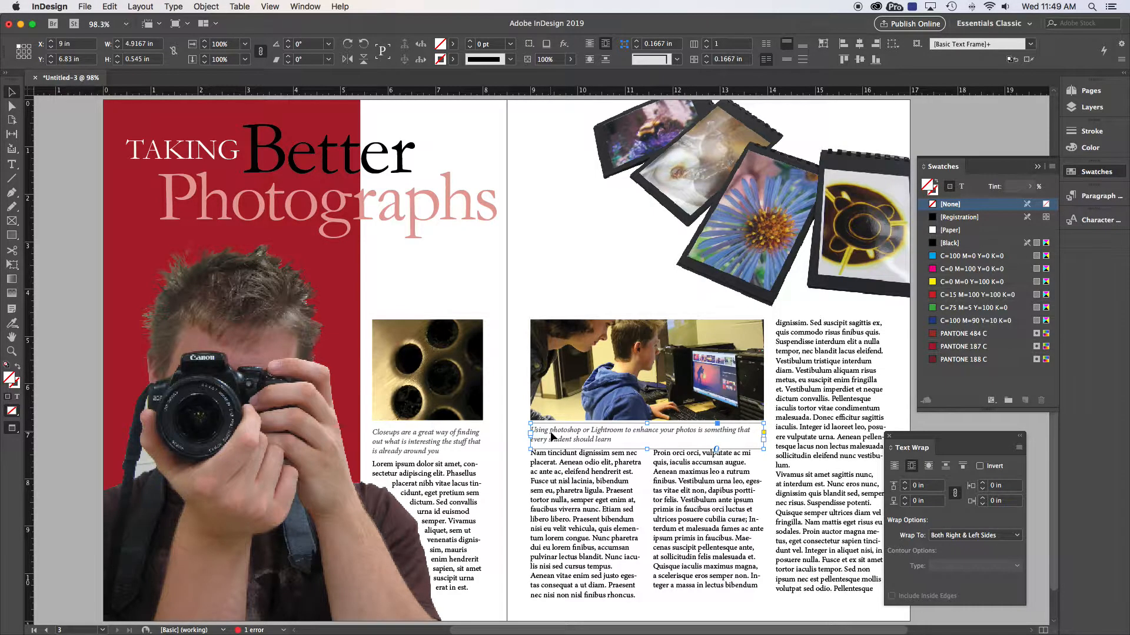
drag(550, 432, 741, 503)
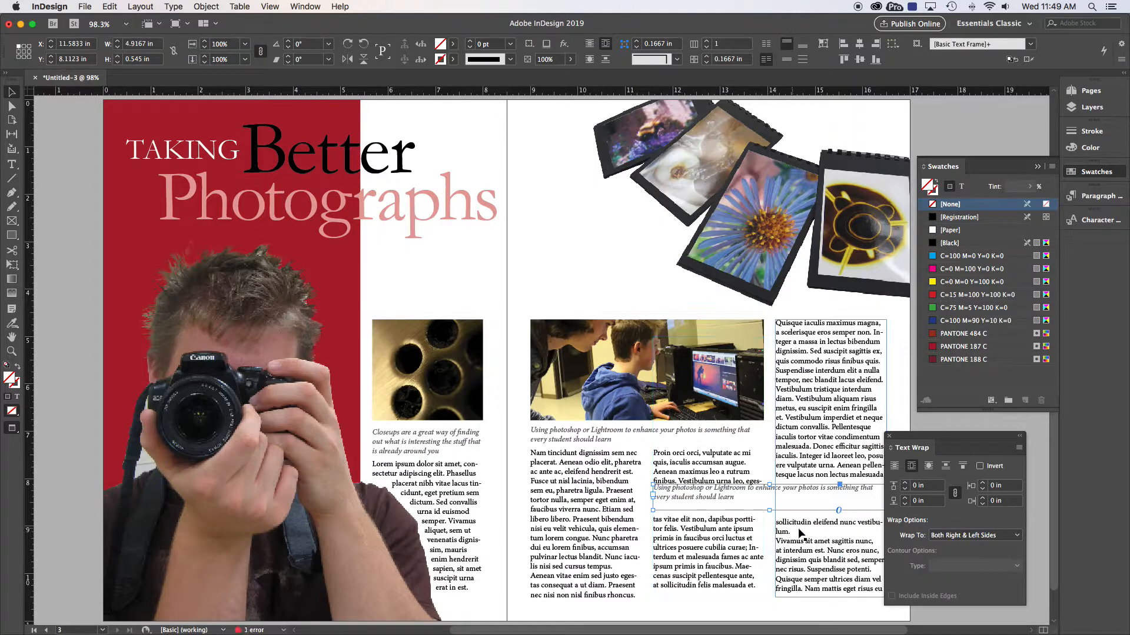
scroll(801, 528, down, 2)
scroll(800, 528, right, 2)
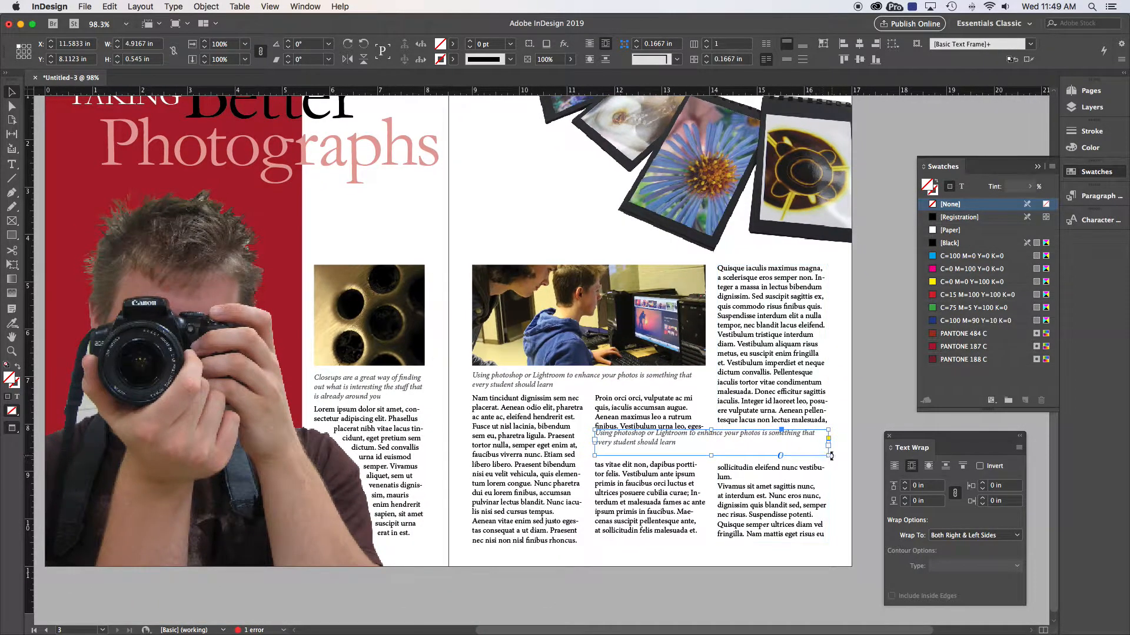
drag(828, 456, 703, 494)
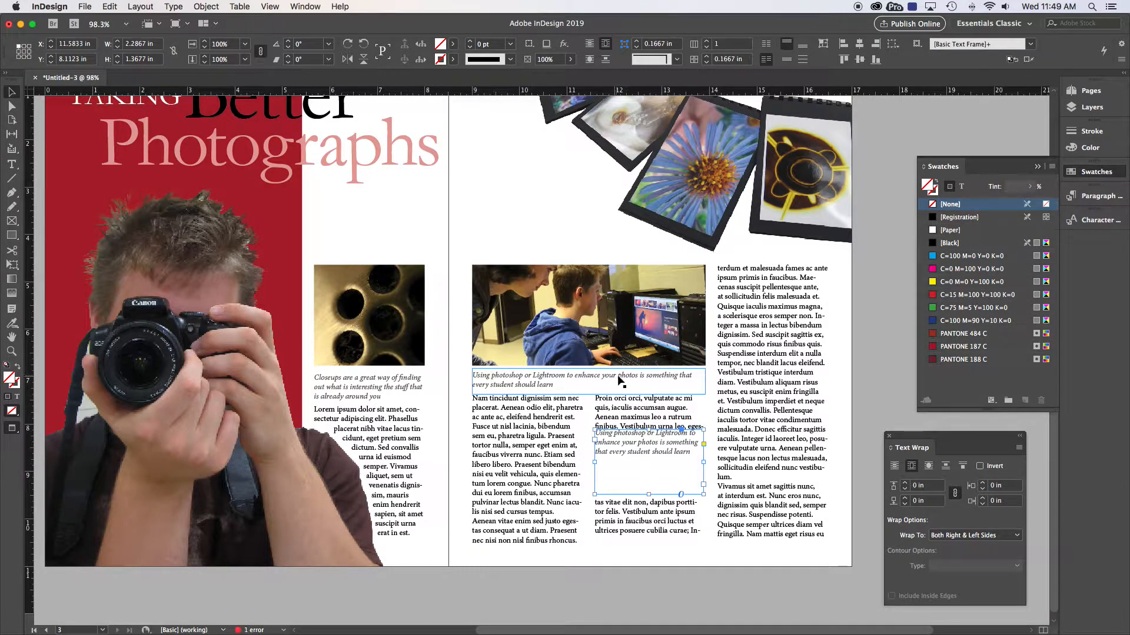
drag(627, 448, 754, 428)
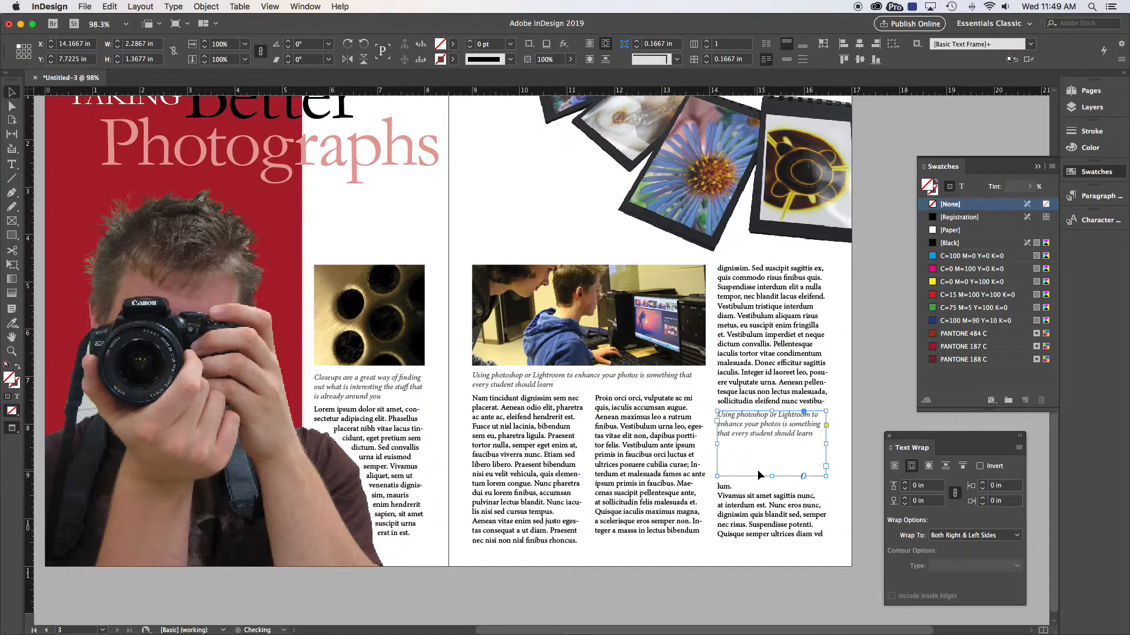
Format all of the pull quote text at 16 pt, centered, in PANTONE 187 C
double_click(722, 438)
key(super+a)
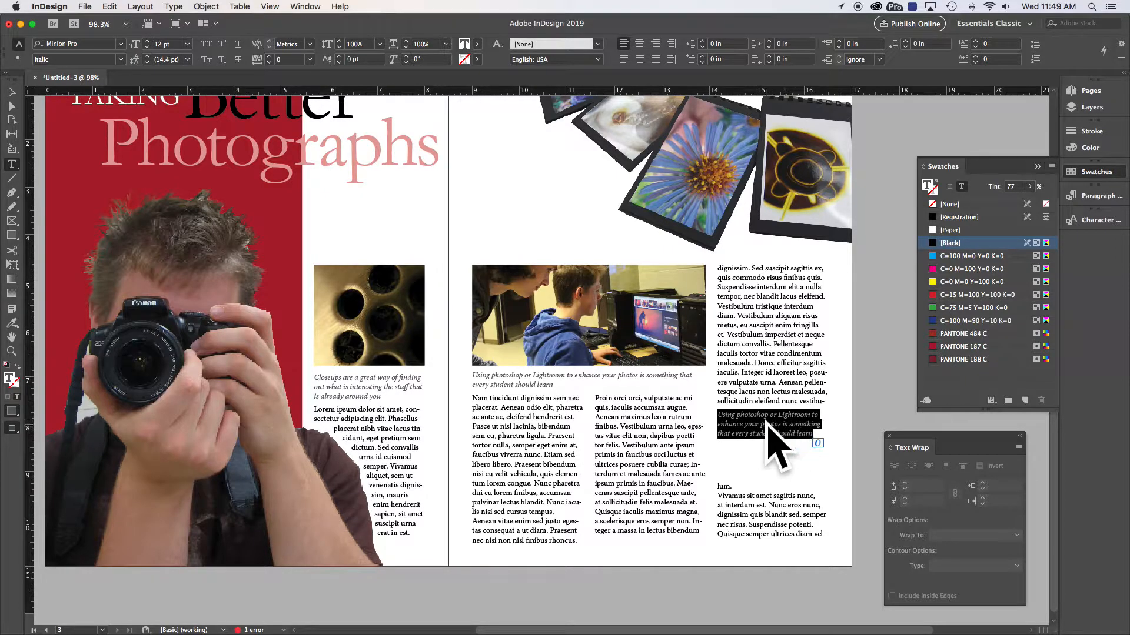
click(147, 43)
click(147, 43)
click(147, 43)
click(147, 43)
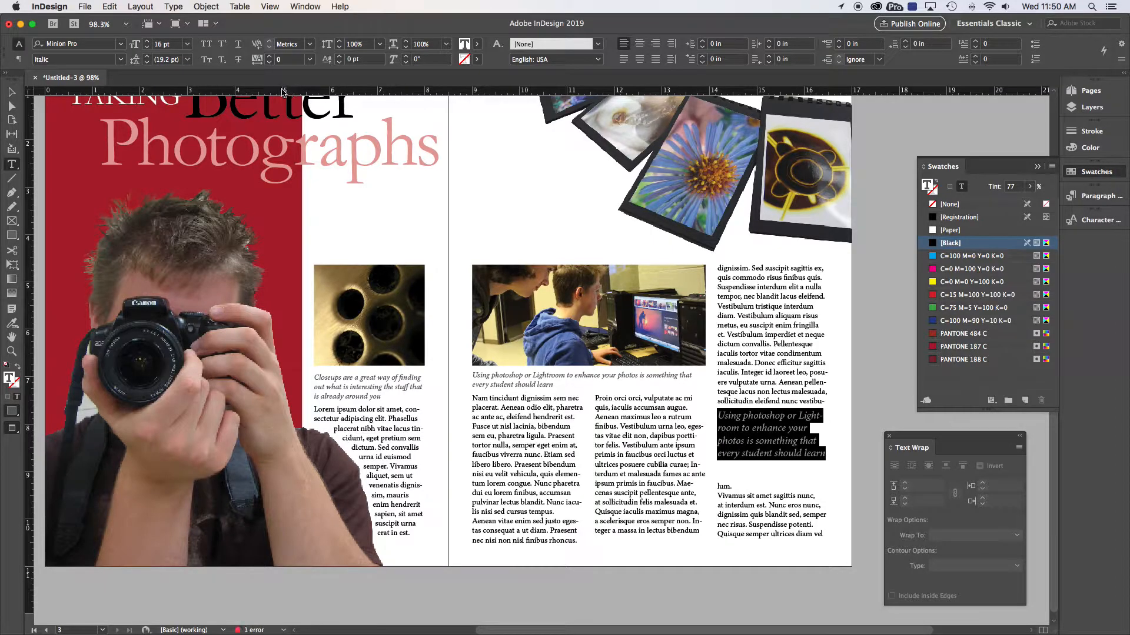
click(639, 43)
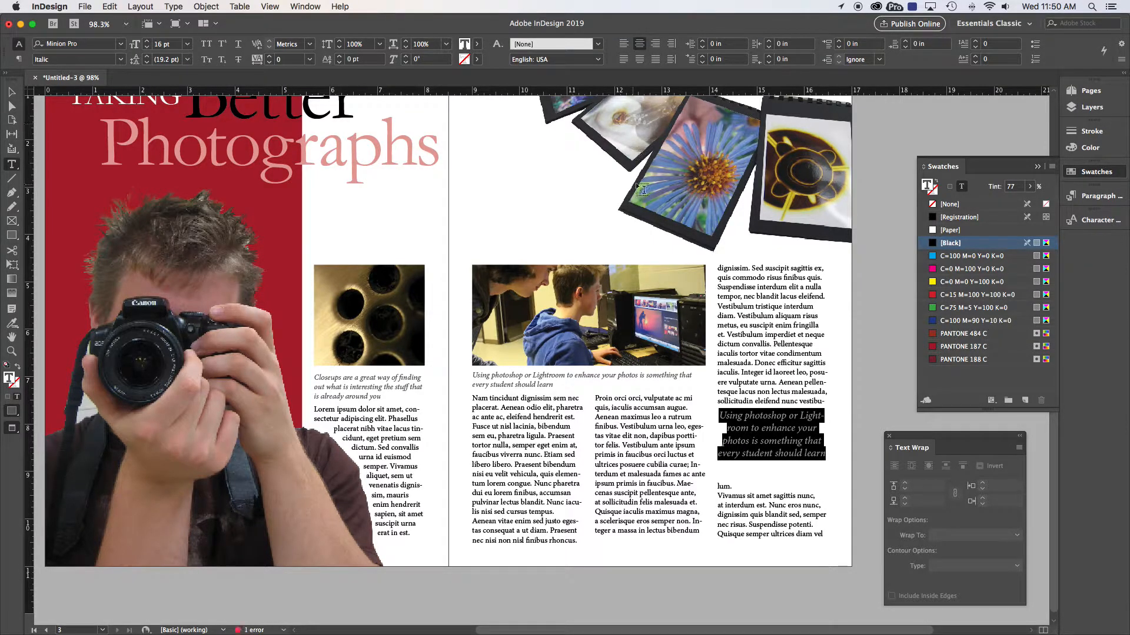
click(965, 347)
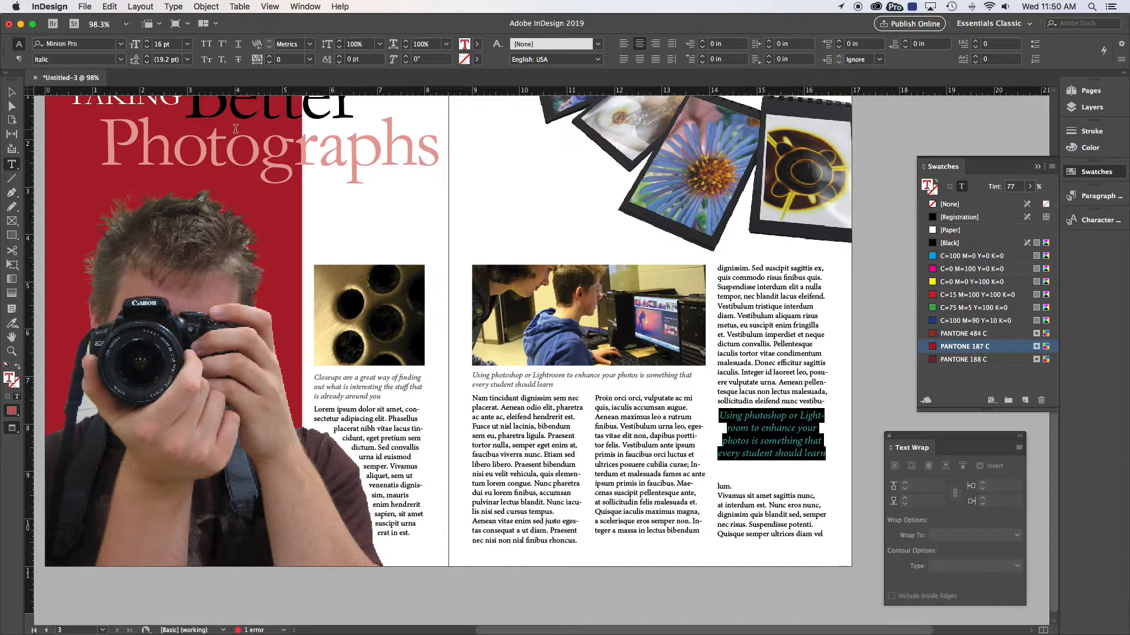
Extend the pull quote frame to 1.5435 in high and center its text vertically
click(12, 91)
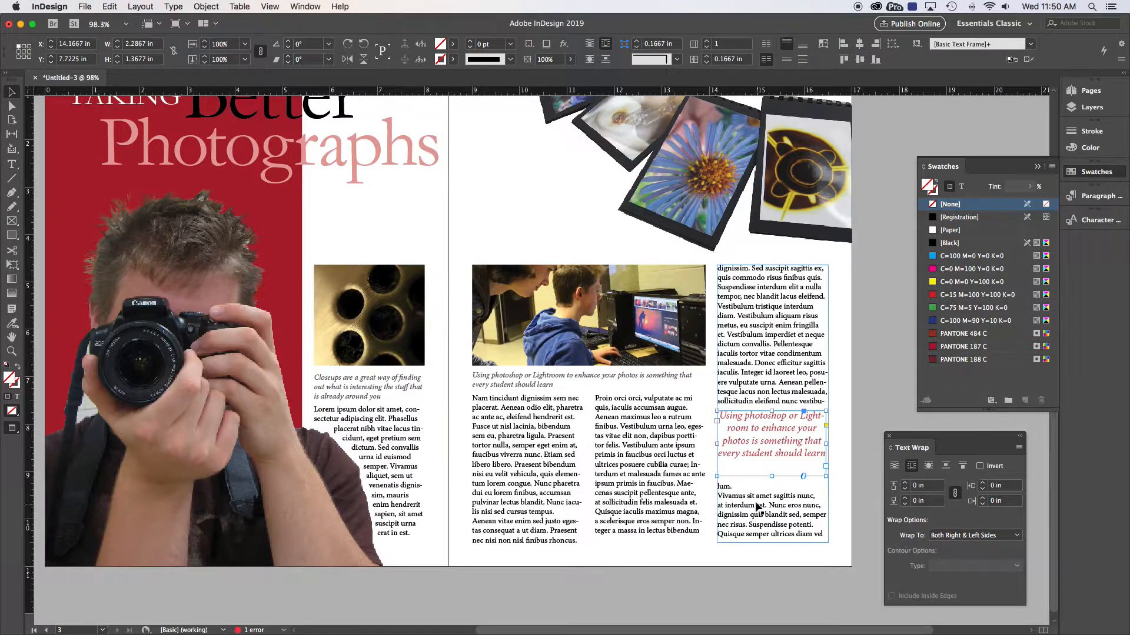
drag(771, 476, 772, 486)
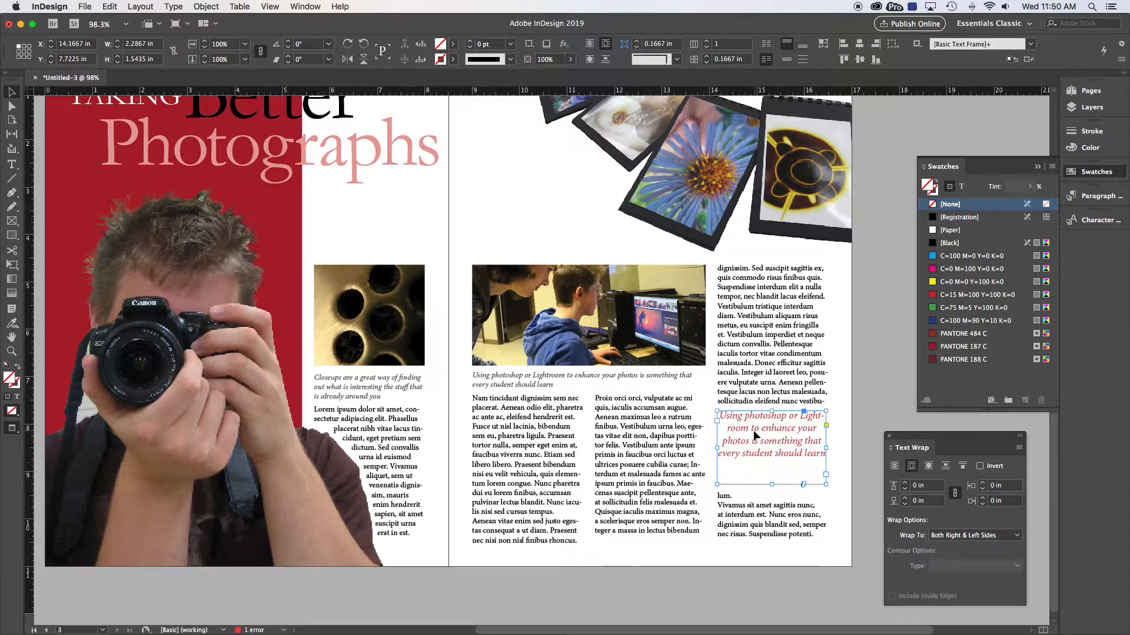
click(788, 60)
mouse_move(772, 410)
mouse_down()
mouse_move(773, 424)
mouse_move(771, 414)
mouse_up()
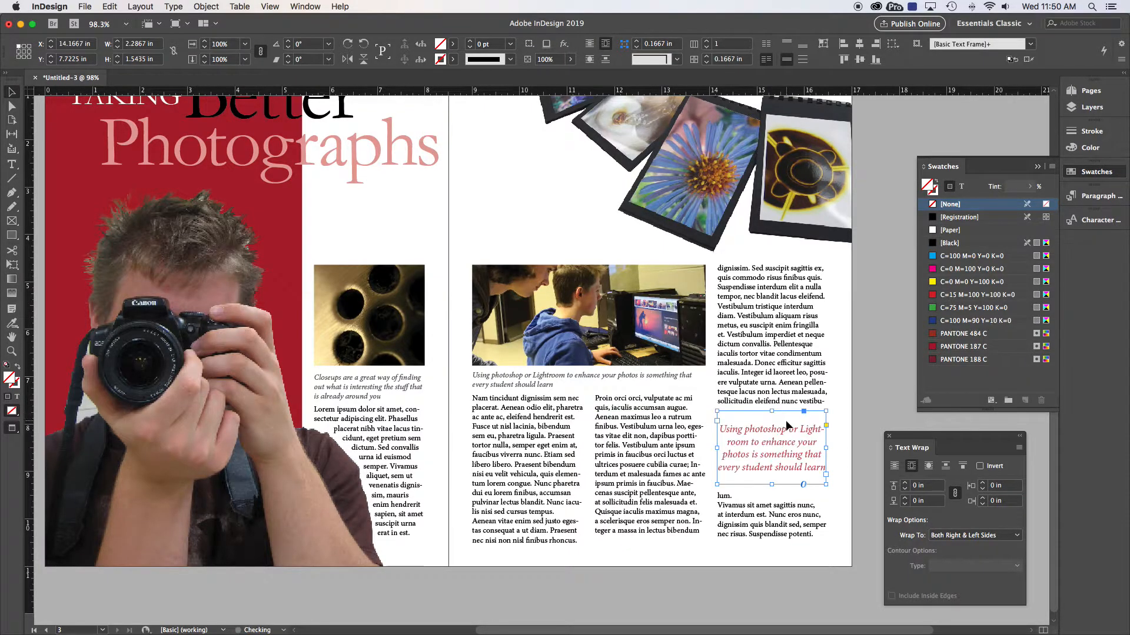
click(873, 381)
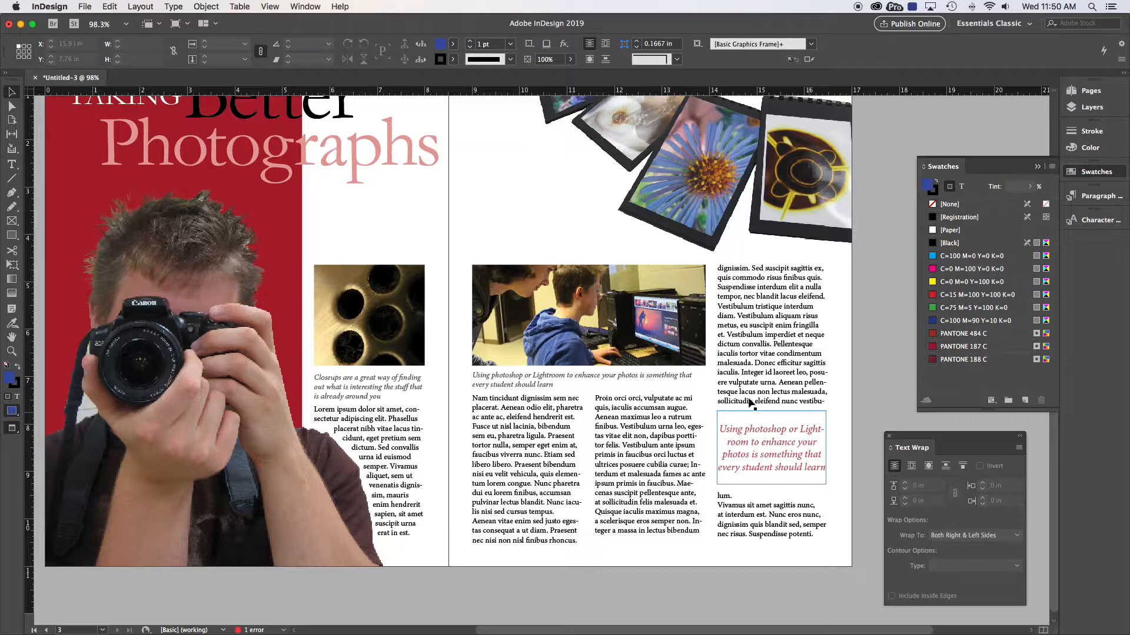
Show the guides and frame edges, and draw a horizontal line 2.3333 in long across the column along the pull quote's top edge
click(10, 178)
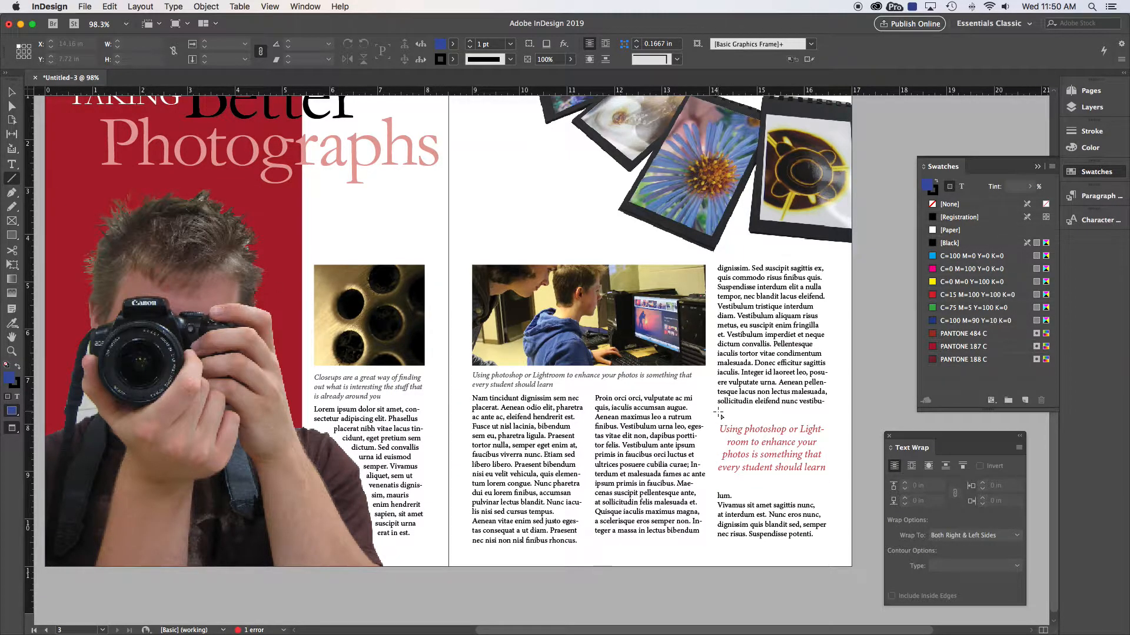
key(w)
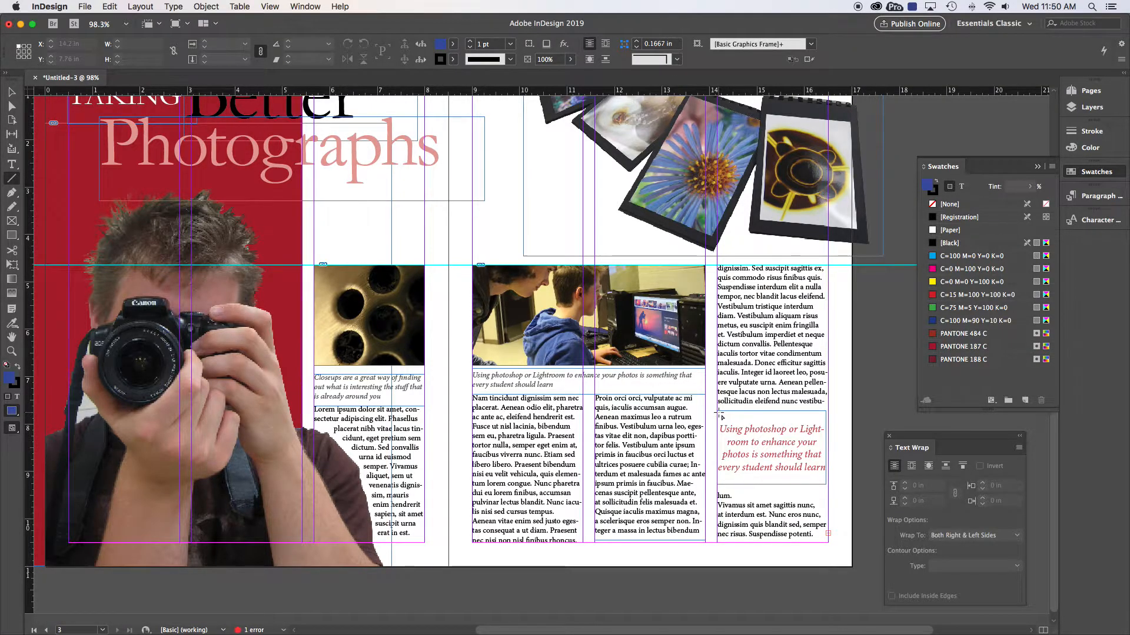
drag(718, 412, 769, 417)
drag(818, 416, 828, 412)
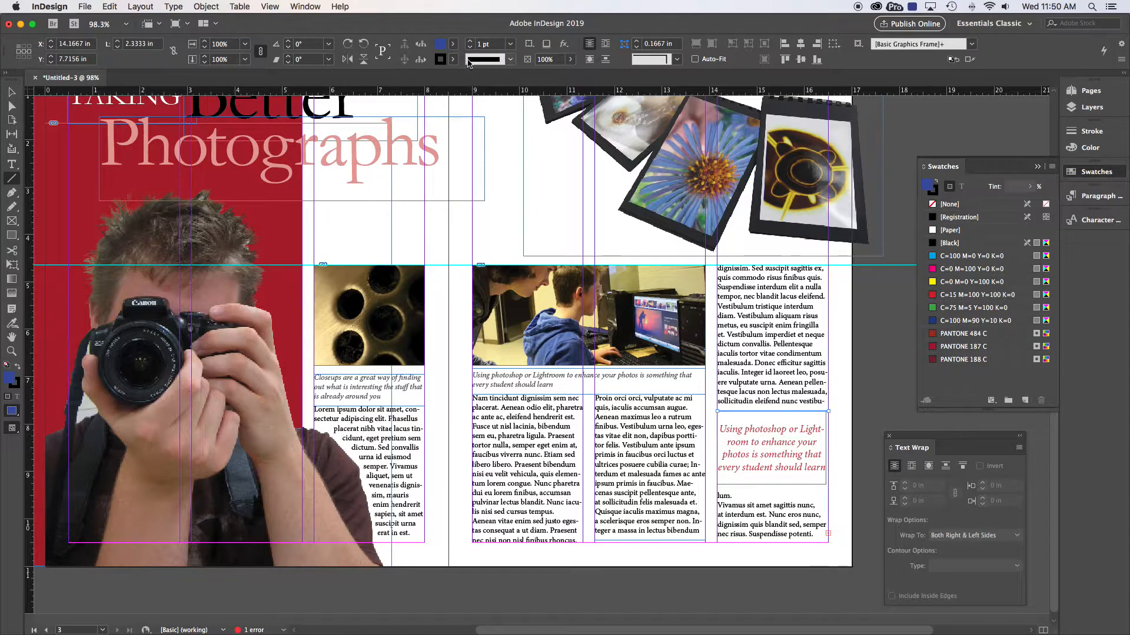
Give the line no fill and a 3 pt stroke in PANTONE 187 C, and deselect it
click(452, 44)
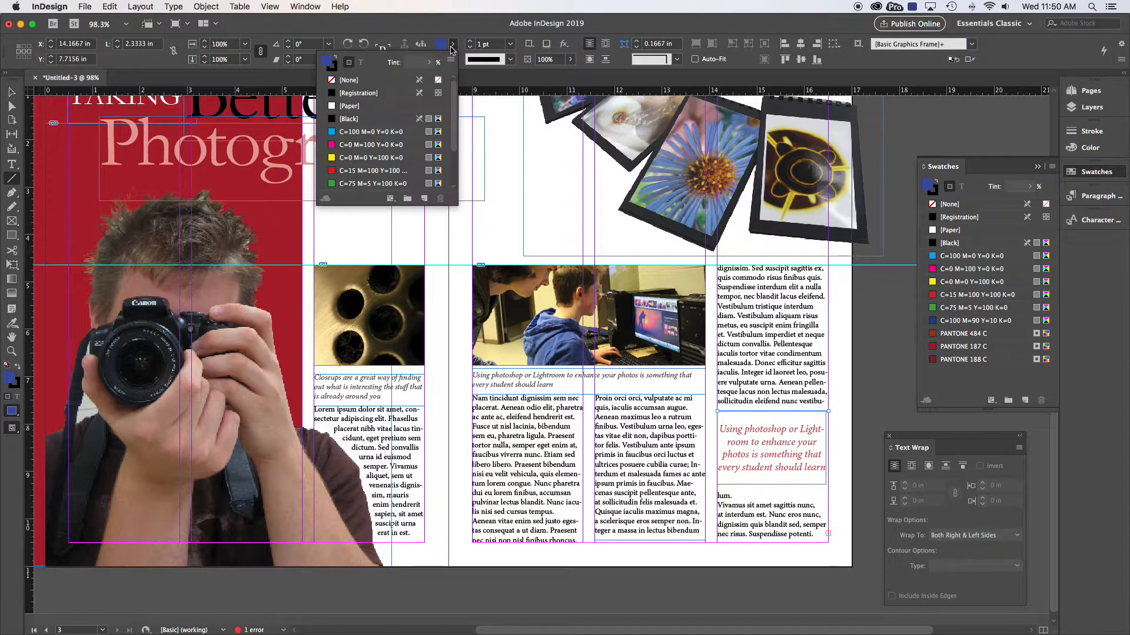
click(350, 79)
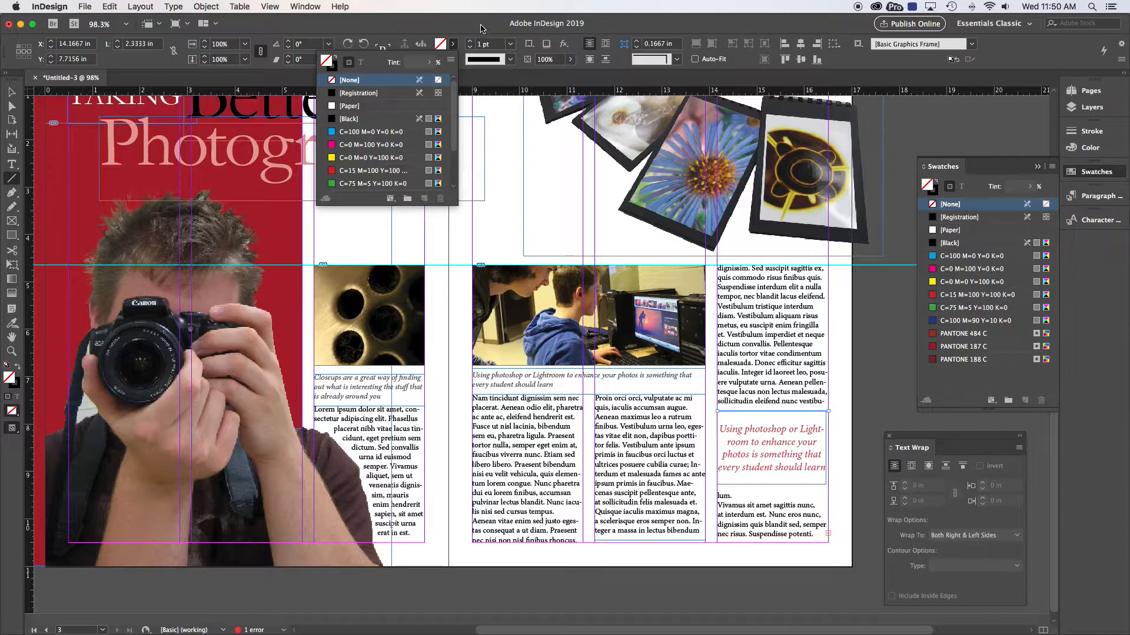
click(452, 59)
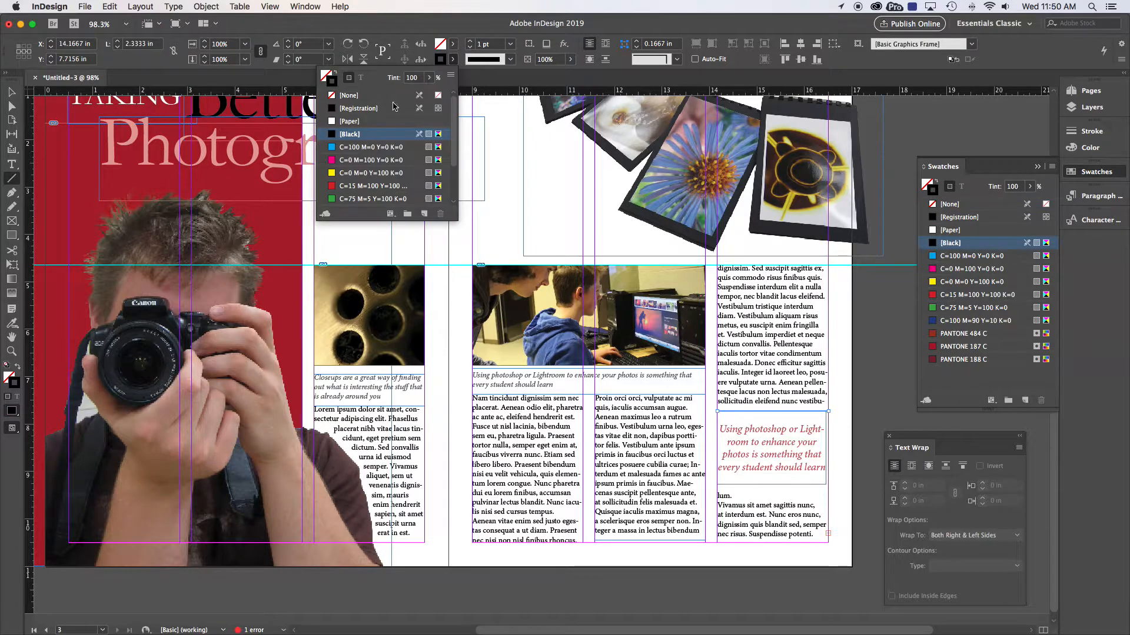
scroll(366, 177, down, 3)
click(360, 186)
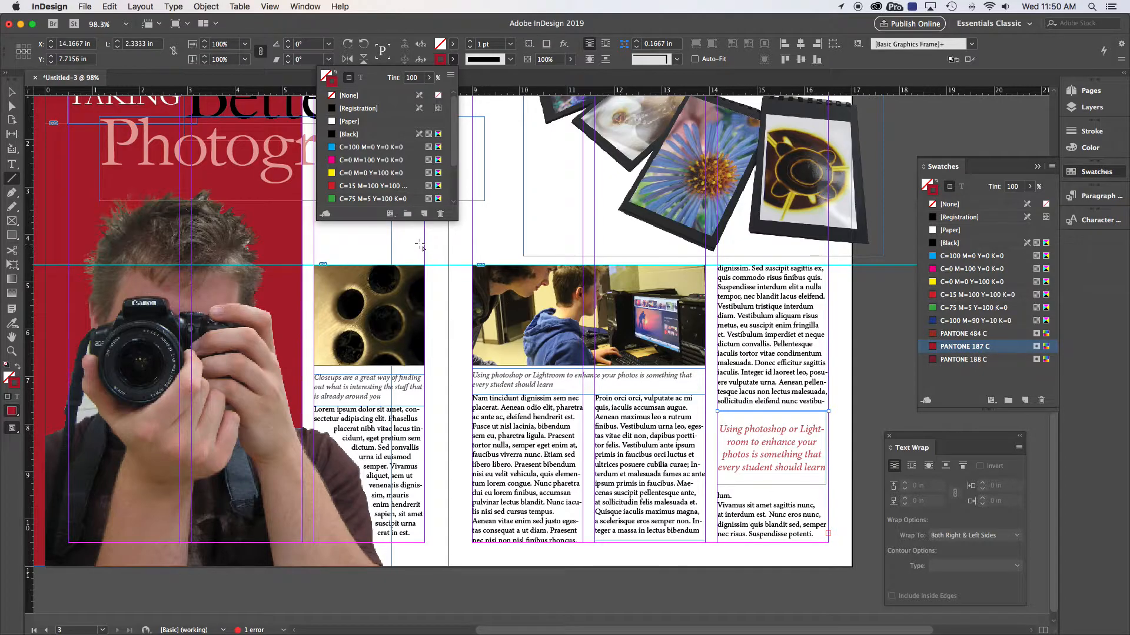
click(471, 43)
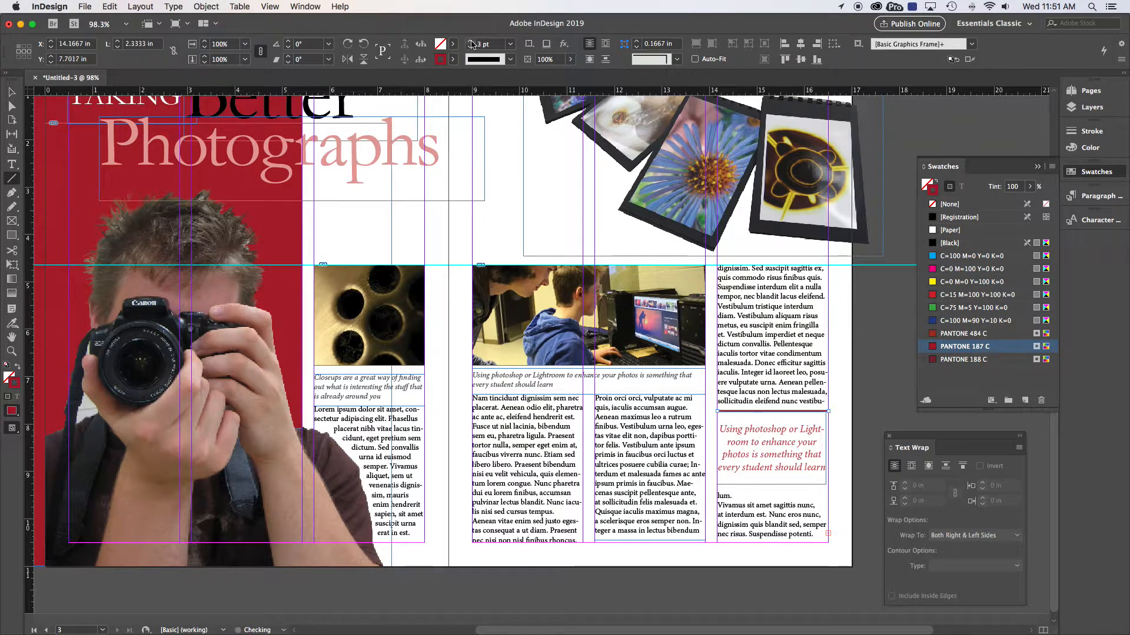
click(12, 92)
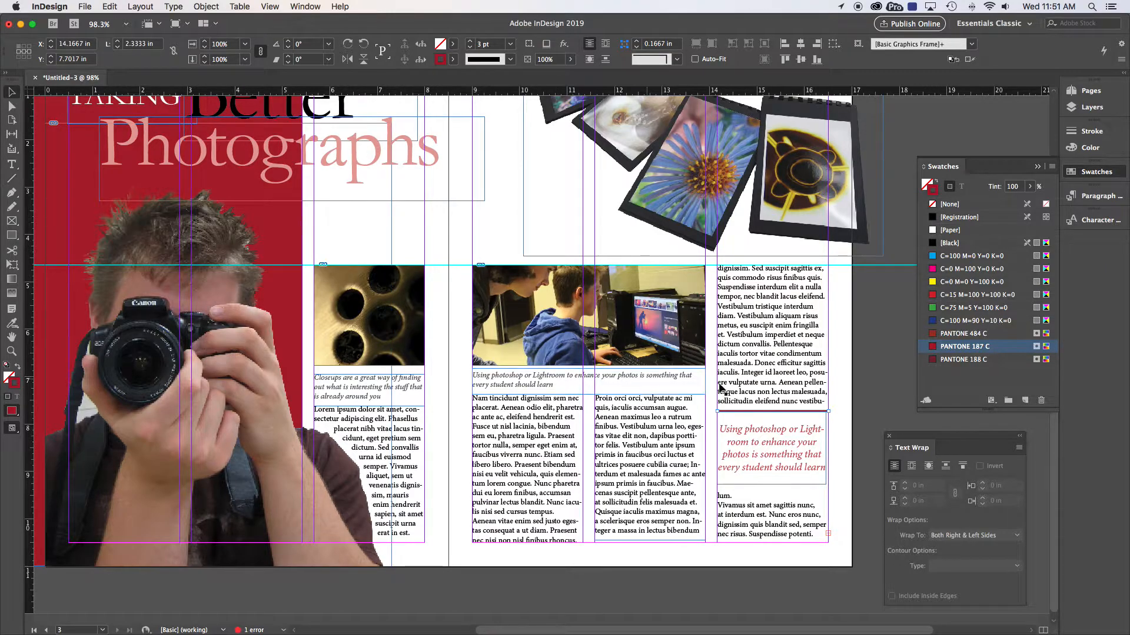
click(861, 366)
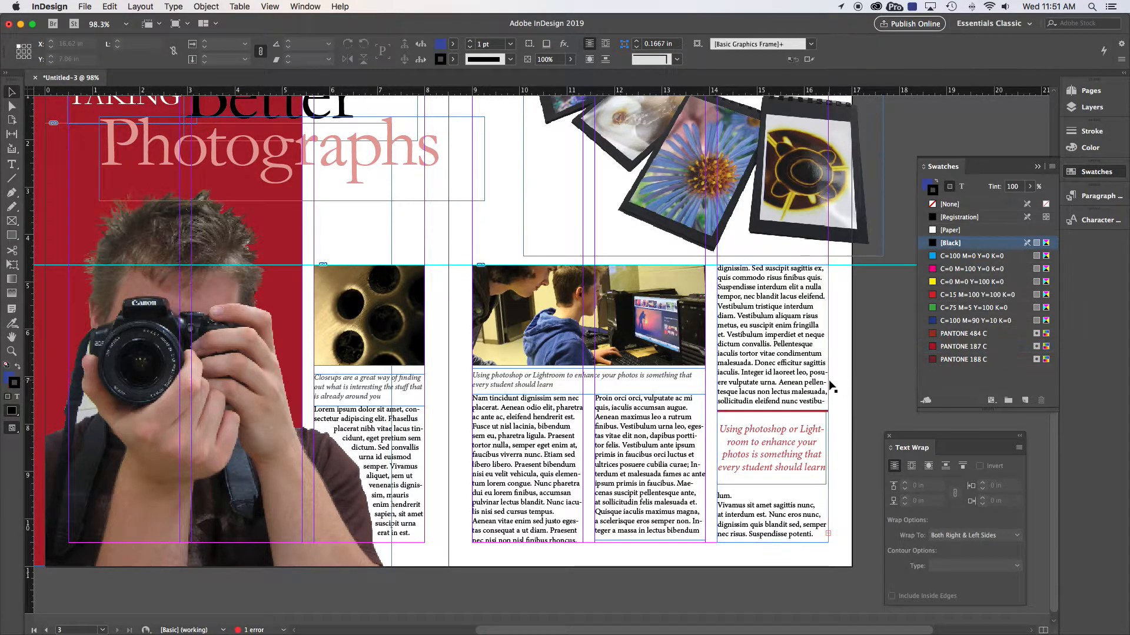
Copy the red rule, place the duplicate along the pull quote's bottom edge, and preview the spread without guides
click(774, 410)
key(super+c)
key(super+v)
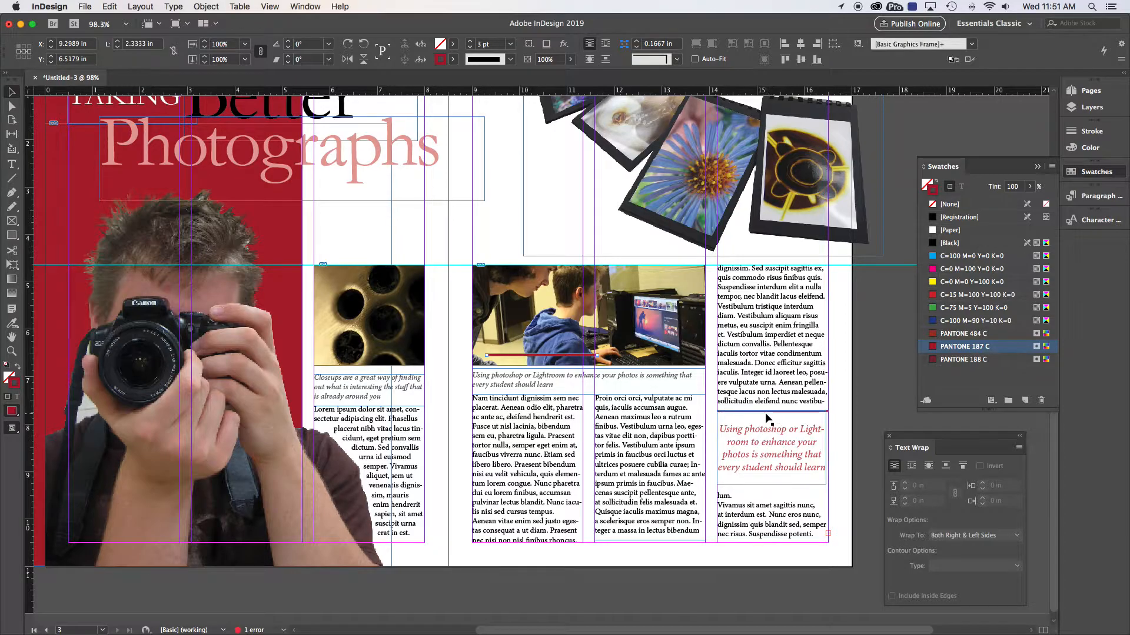
drag(543, 357, 774, 485)
click(857, 440)
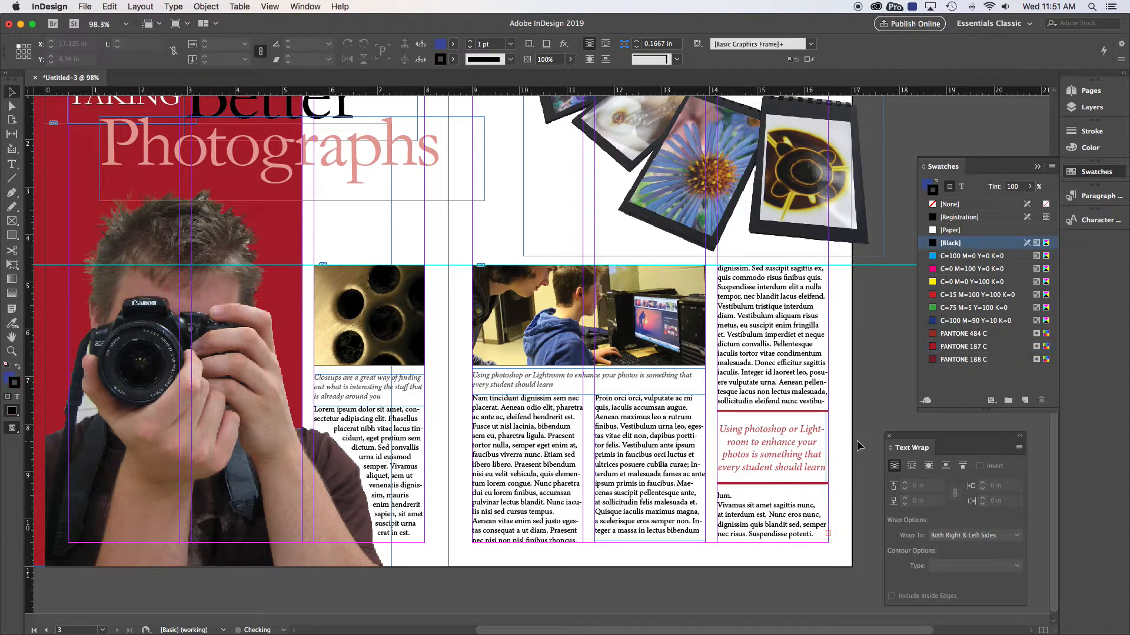
key(w)
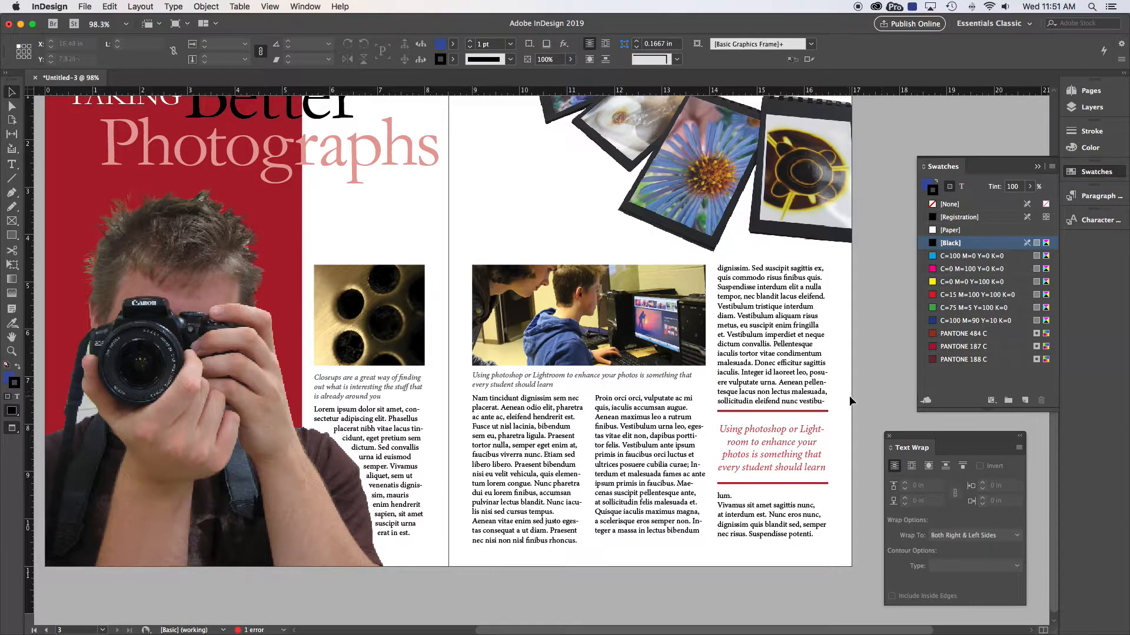
Duplicate the pull quote frame into the blank area beside the photo prints and enlarge it to about 4.12 by 2.48 in
scroll(516, 240, up, 3)
scroll(516, 240, left, 2)
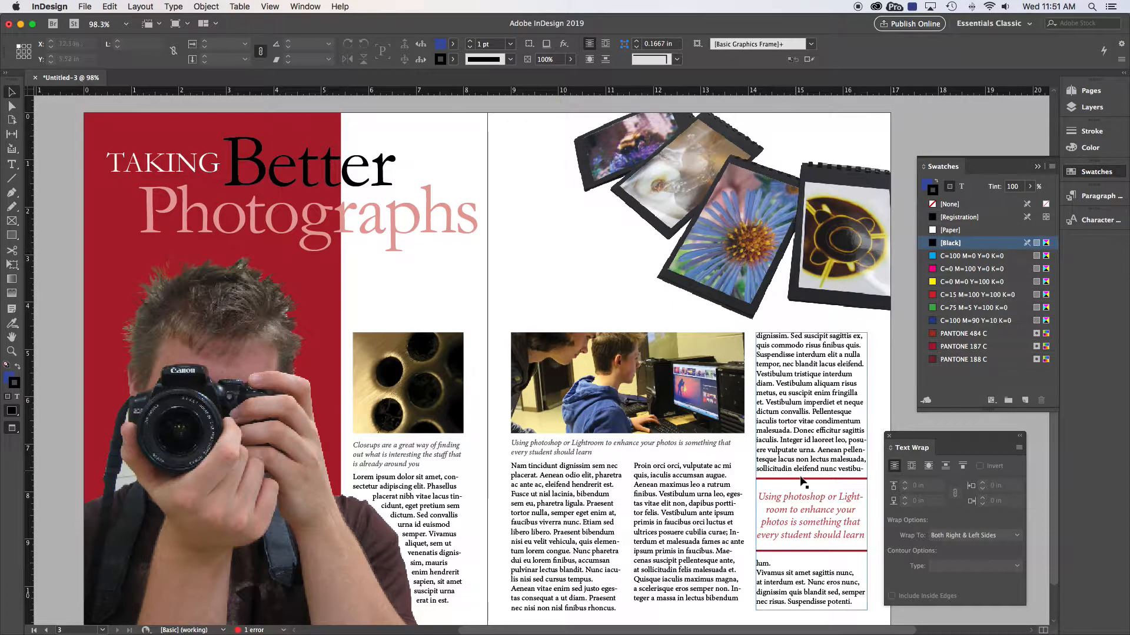
click(798, 507)
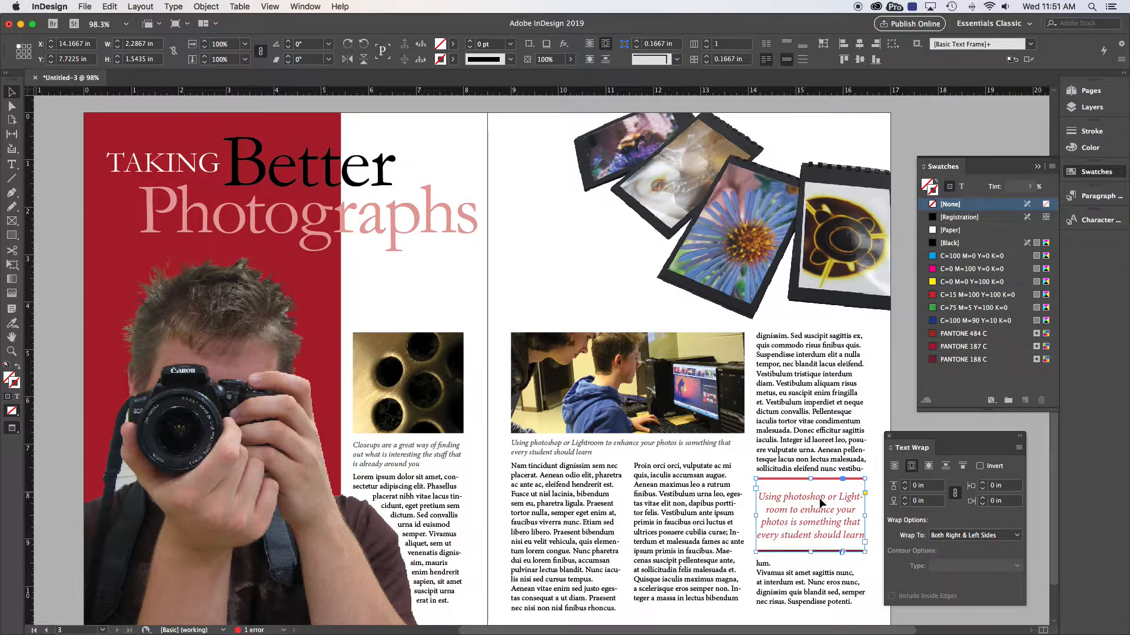
drag(815, 510, 522, 203)
drag(616, 275, 703, 319)
Replace the duplicated quote's text with "Printing out and showing off your work is a great way to get feedback and ideas for future projects."
double_click(565, 261)
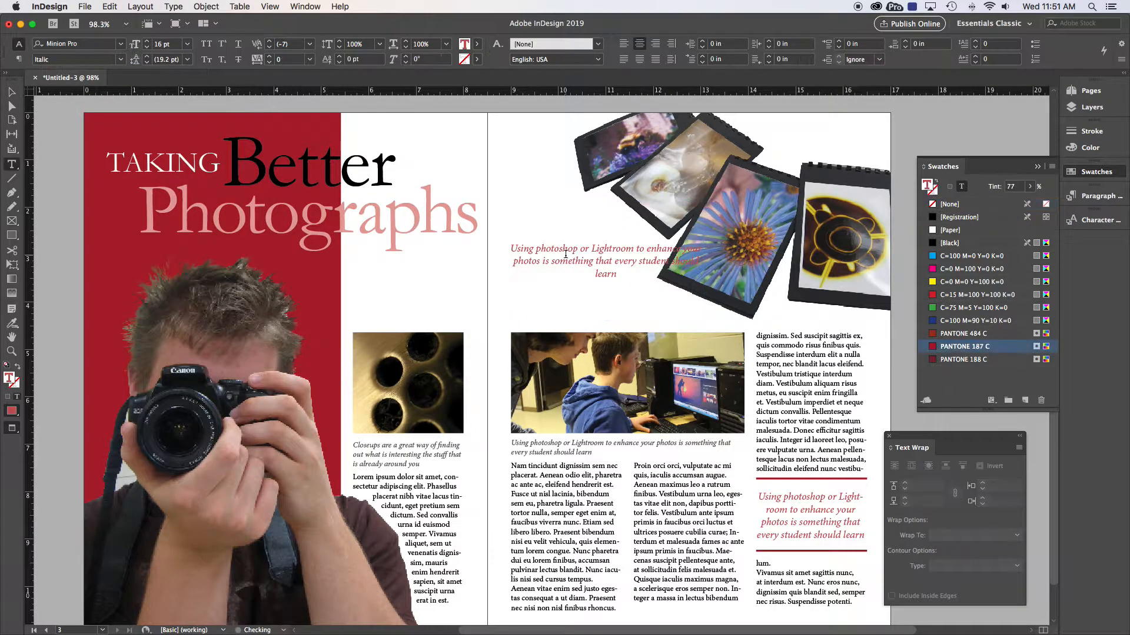
key(super+a)
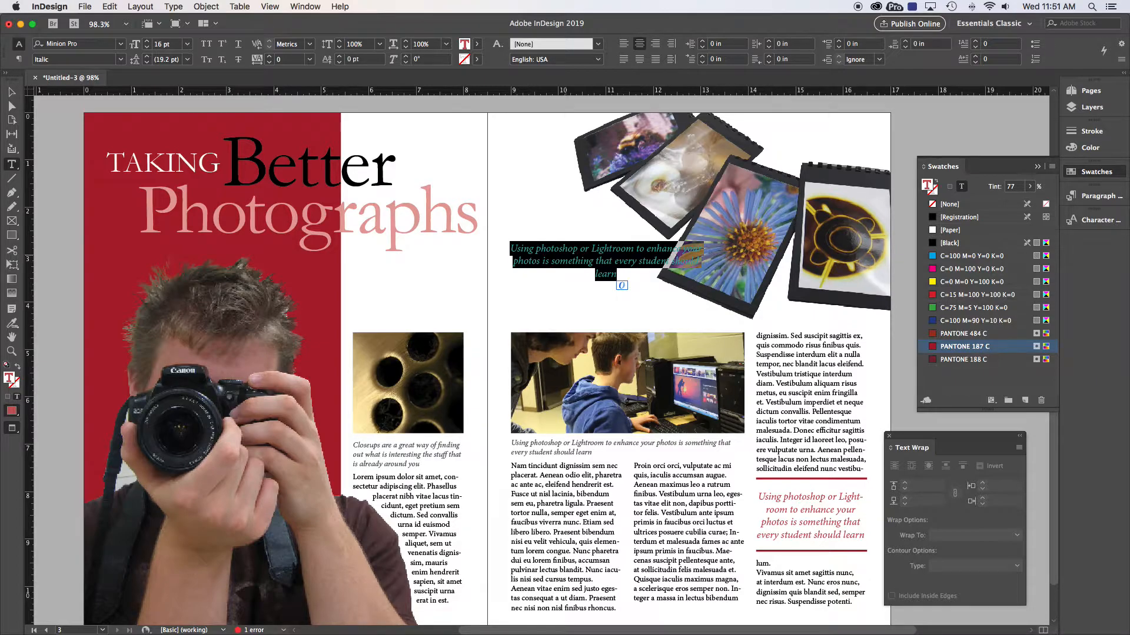
text(Printing ou)
text(t and )
text(showing off)
text( your work)
text( is a great )
text(way to get )
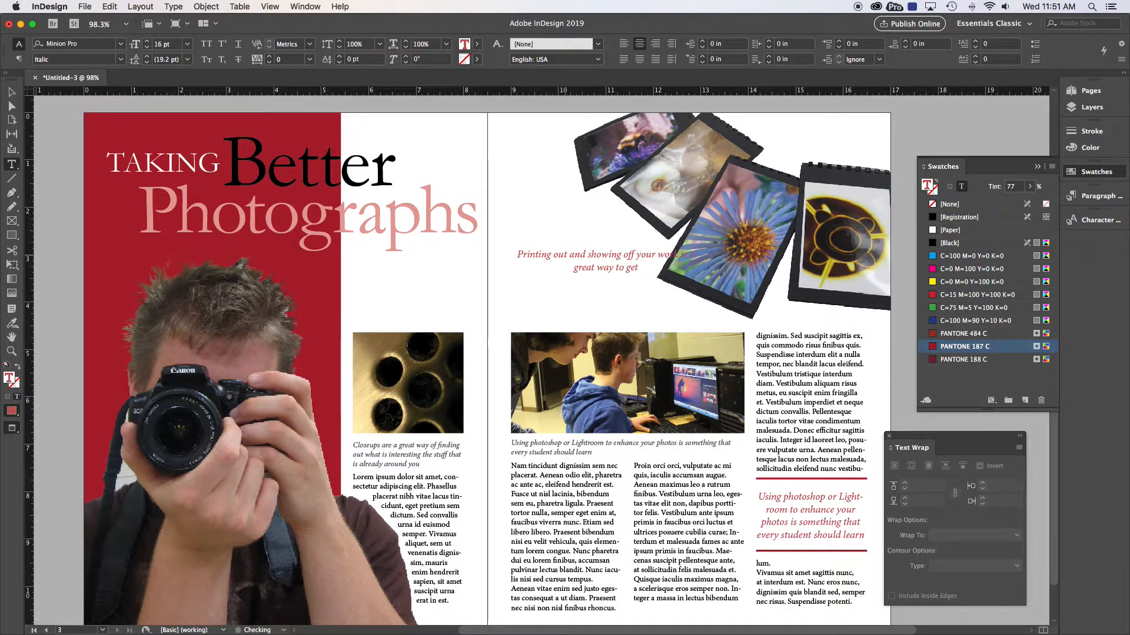
text(feedback)
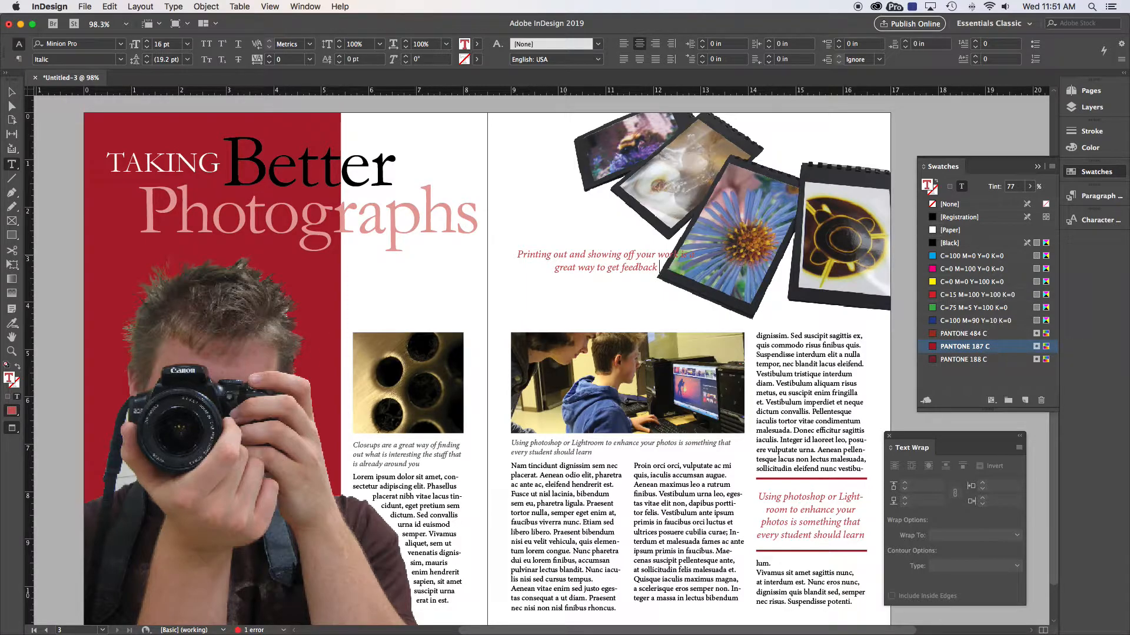
text( and)
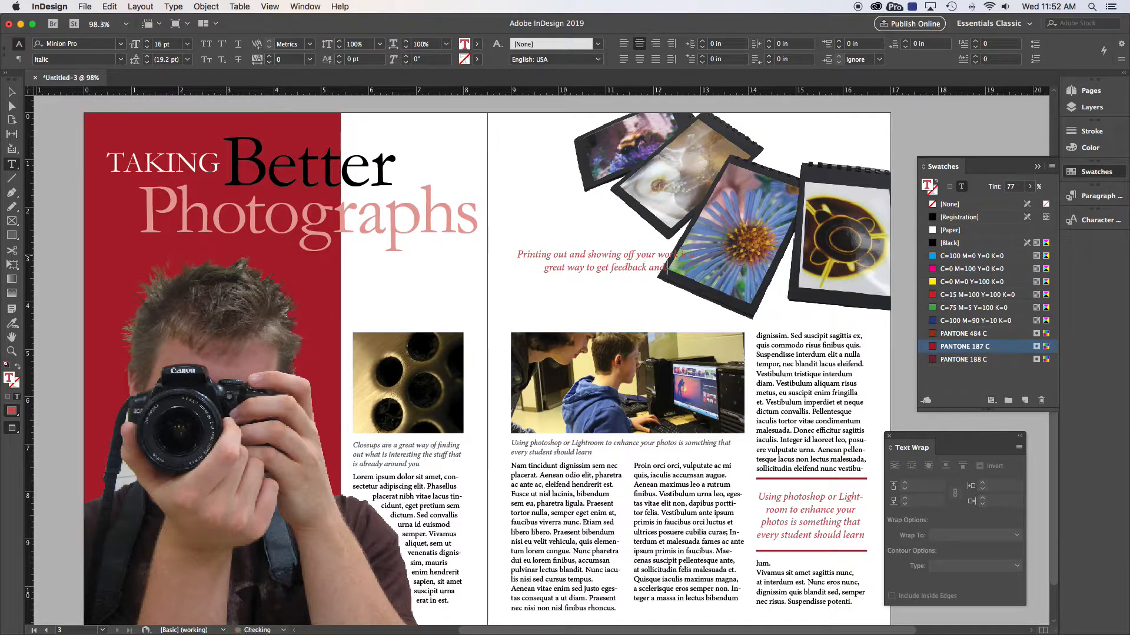
text(ideas fo)
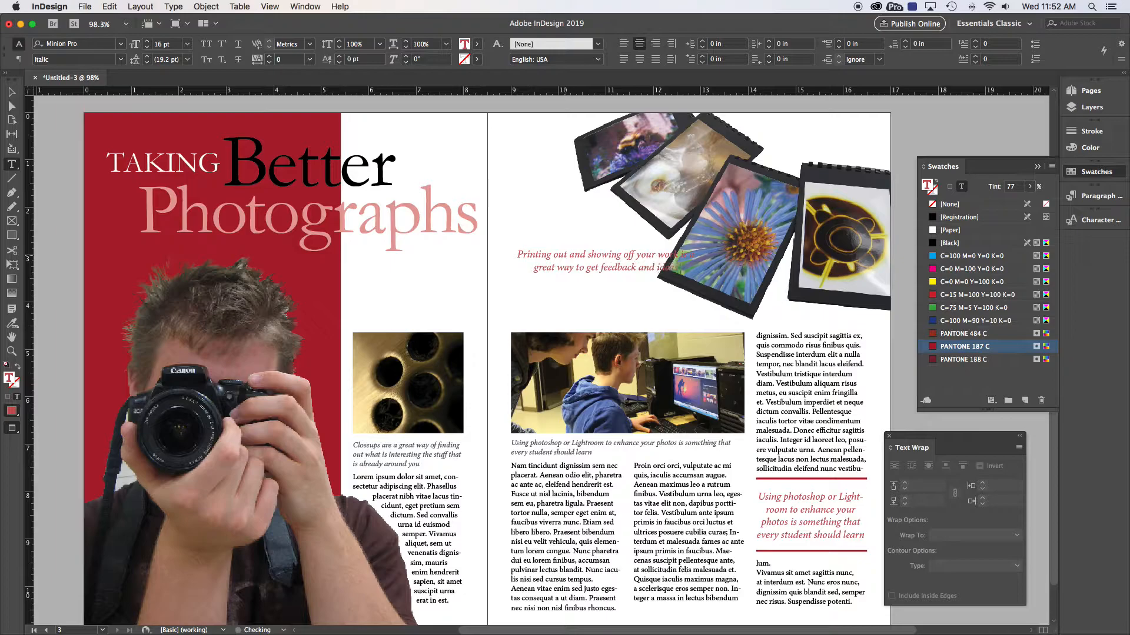
text(r future)
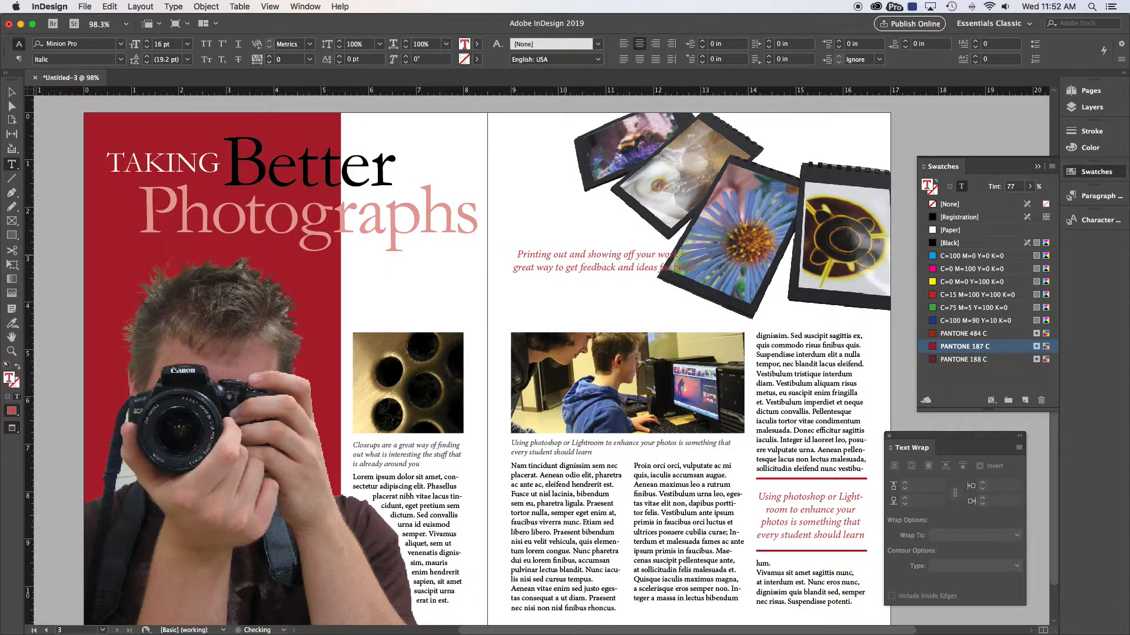
text( projects)
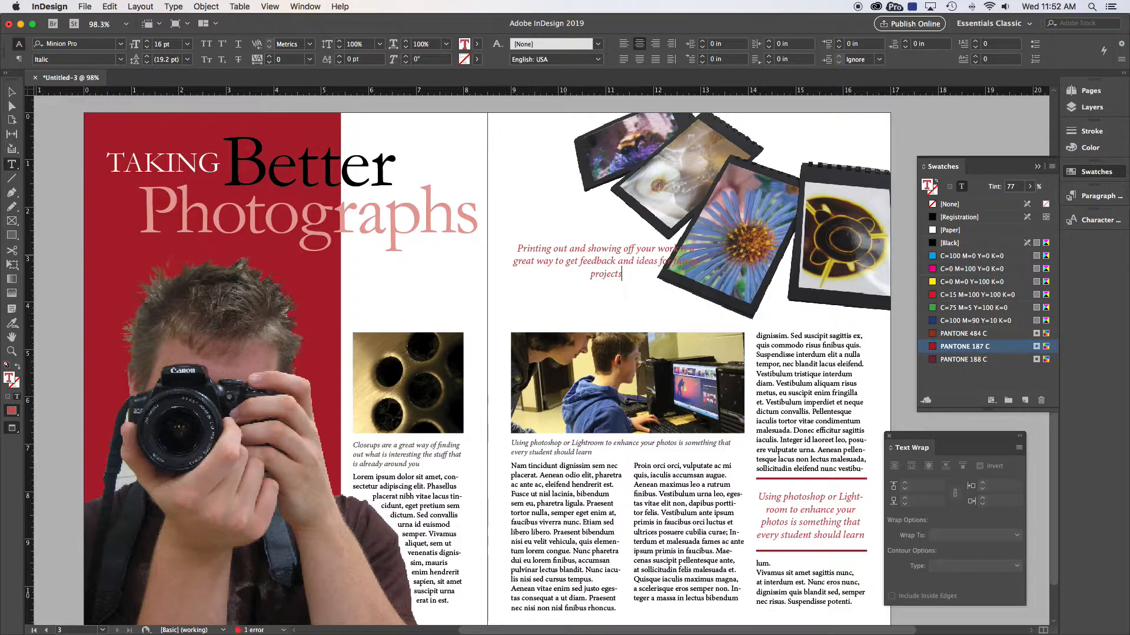
text(.)
Repeat the new sentence a second time in the same frame and left-align all of its text
key(super+a)
key(super+c)
key(super+v)
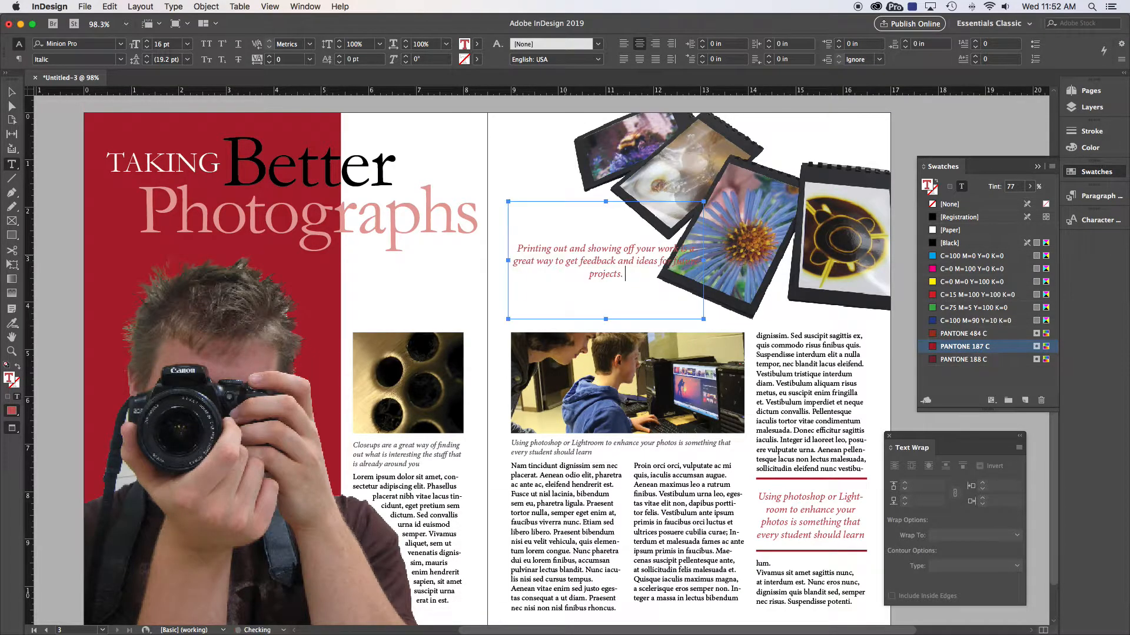
key(super+v)
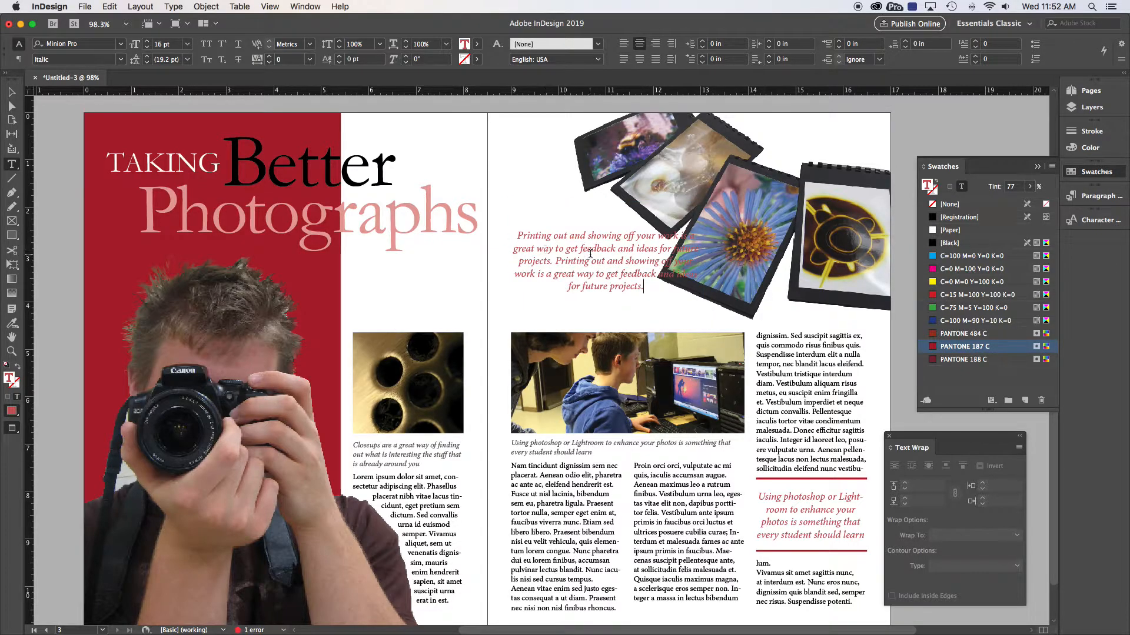
key(super+a)
key(shift+super+l)
scroll(591, 254, down, 1)
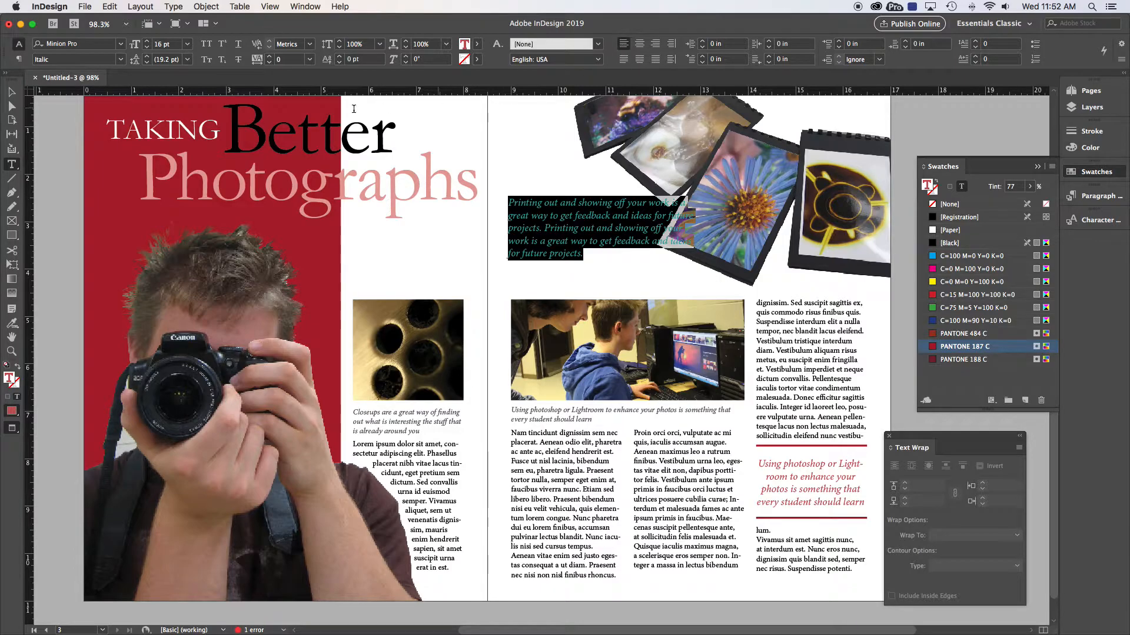
Wrap text around the object shape of the photo prints image with the Detect Edges contour type, and deselect it
click(11, 91)
scroll(459, 312, up, 5)
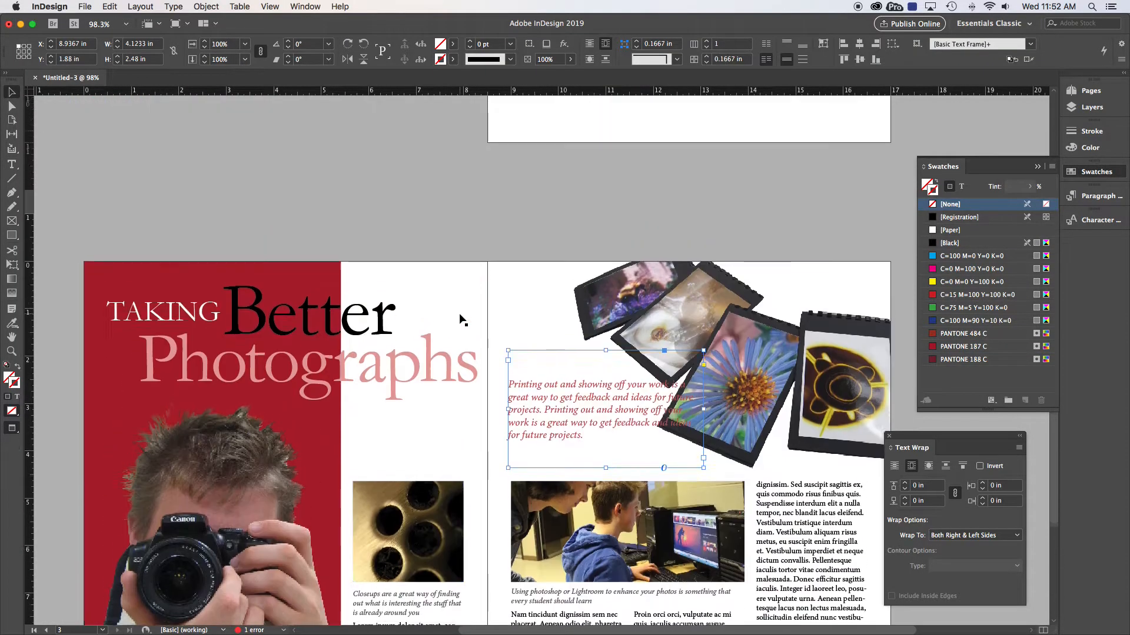
scroll(456, 306, down, 4)
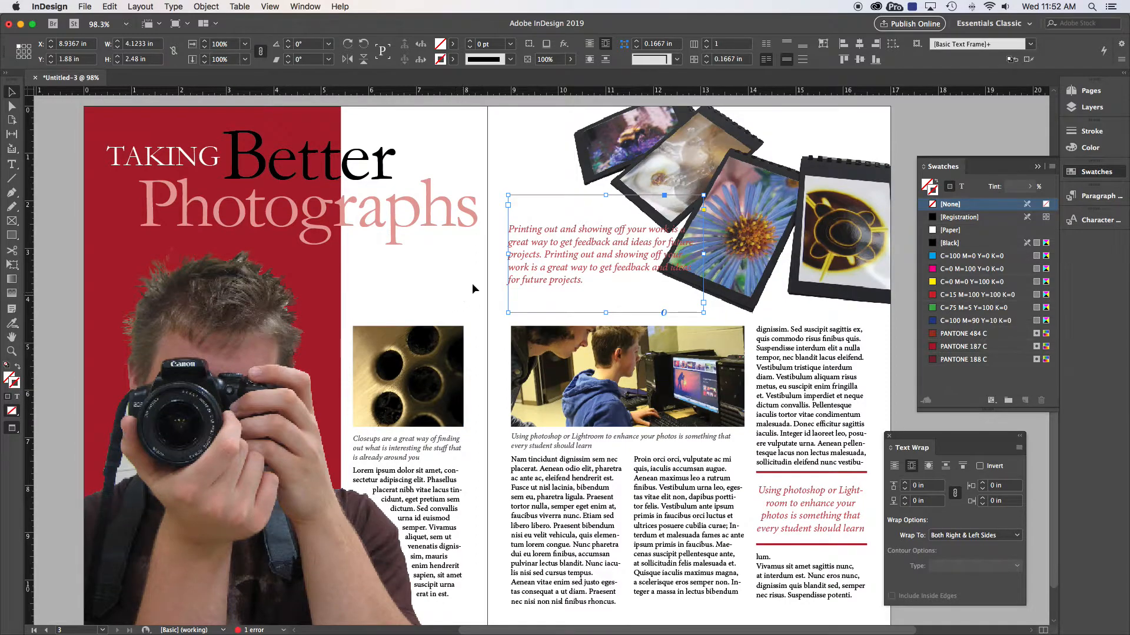
click(683, 160)
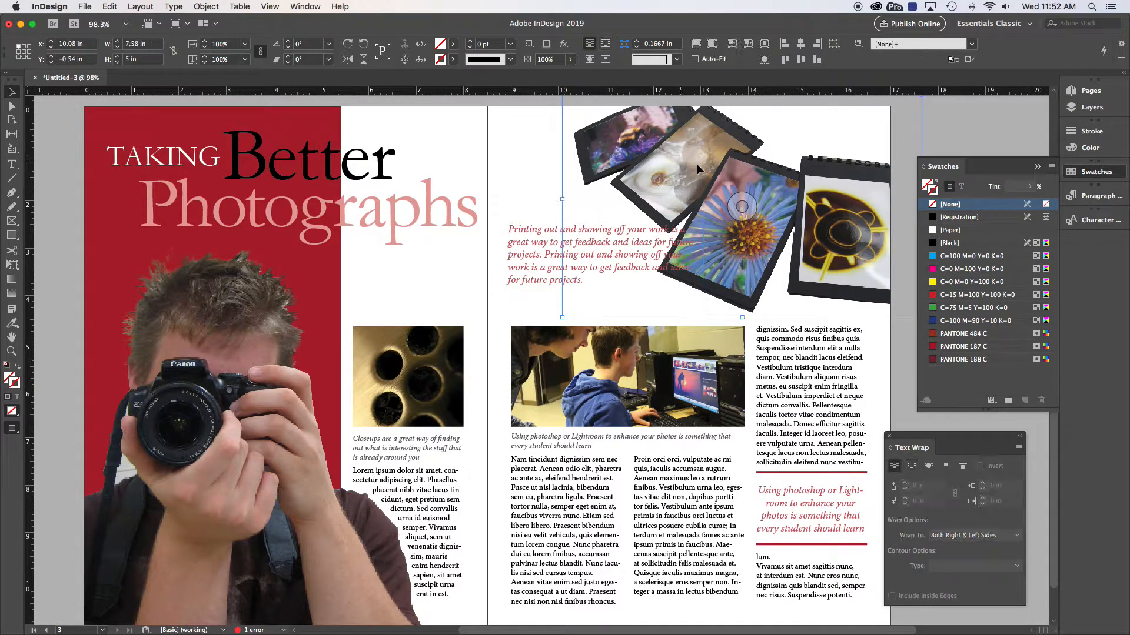
click(928, 466)
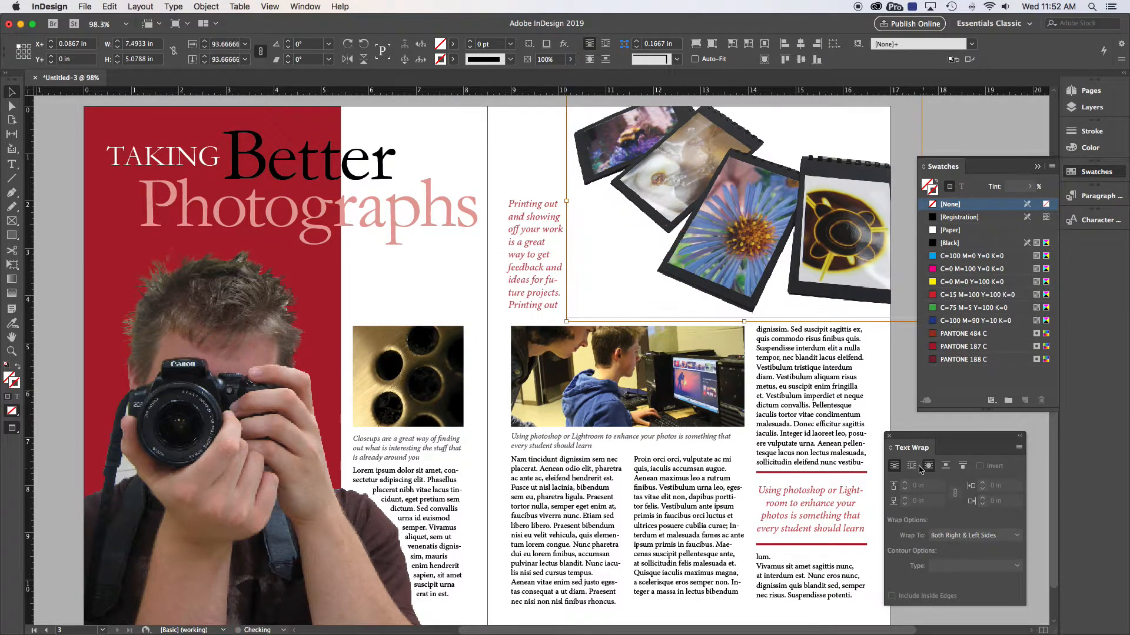
click(978, 567)
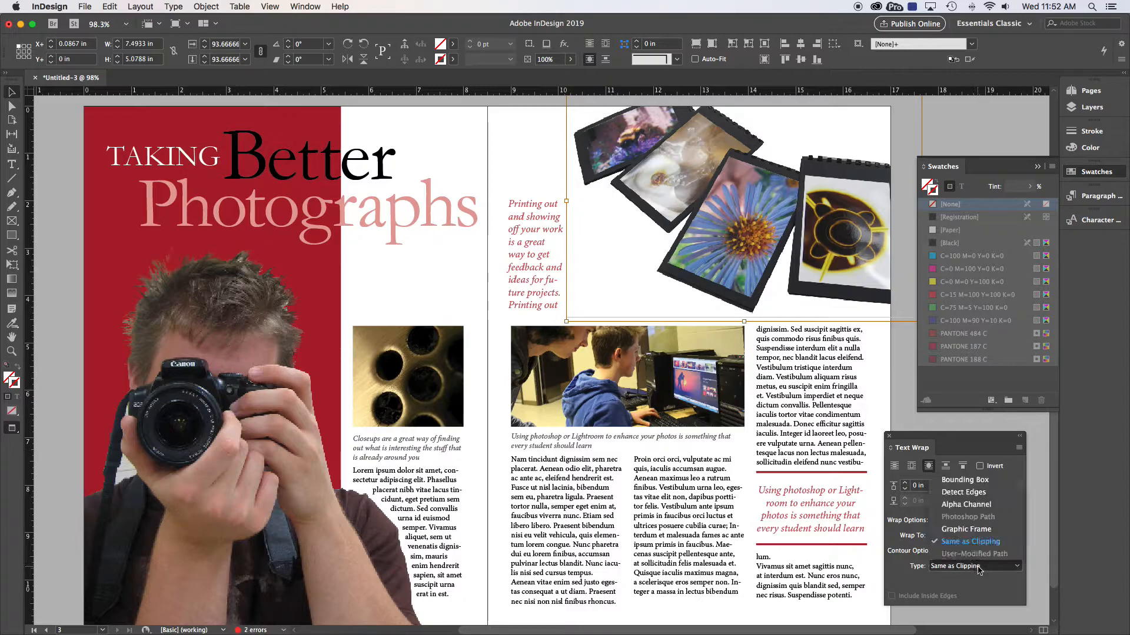
click(959, 492)
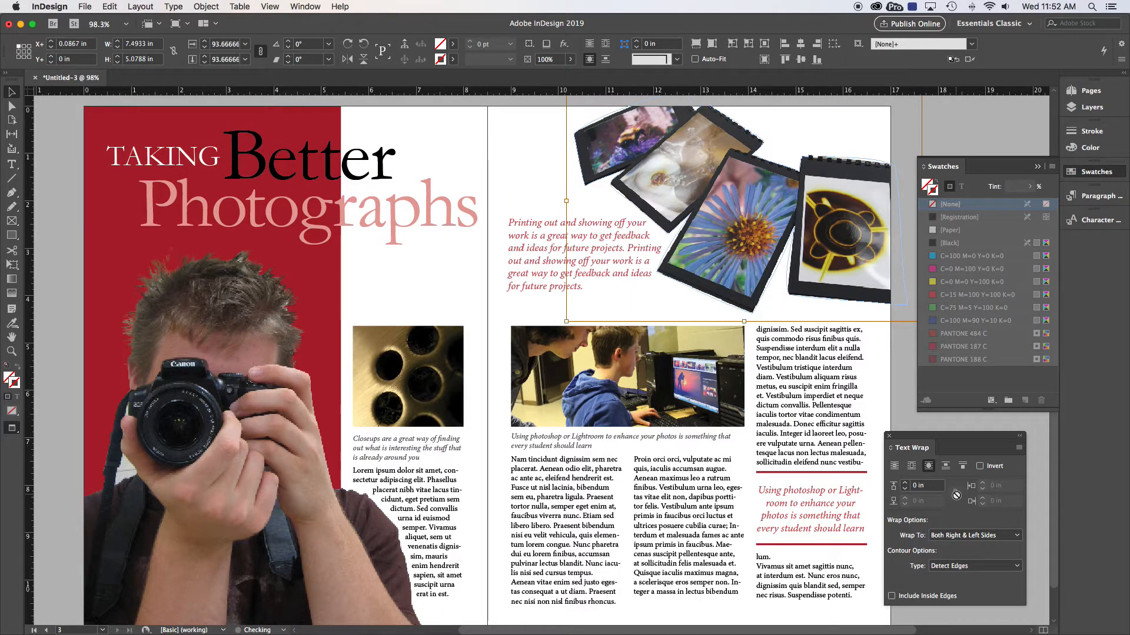
click(600, 239)
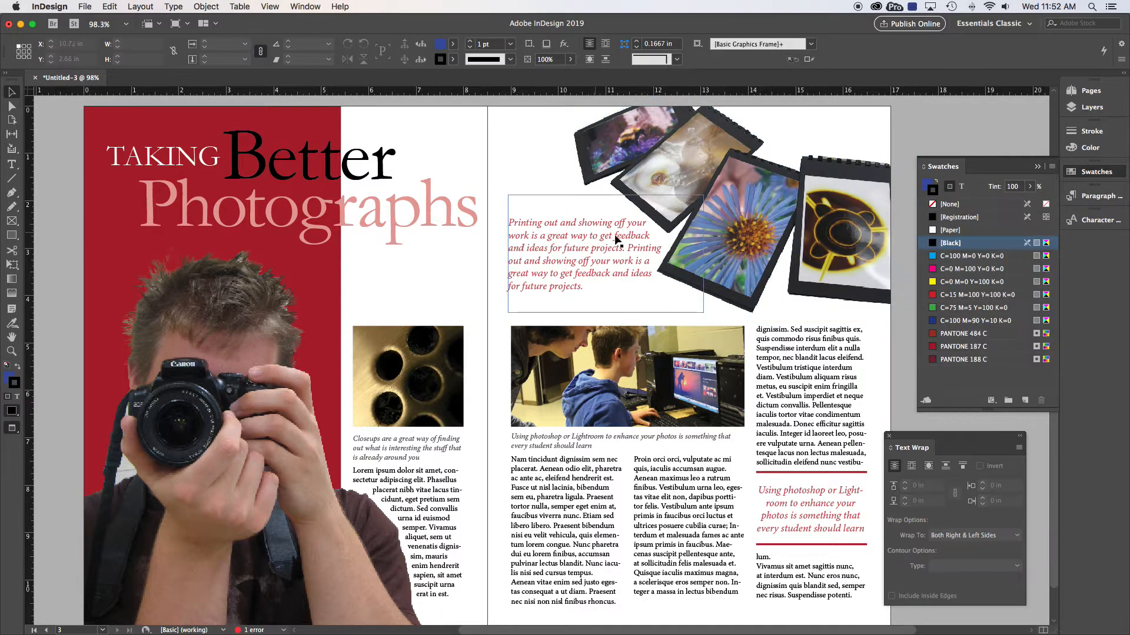
Set the text wrap offset of the photo prints image to 0.125 in and deselect it
click(746, 209)
click(906, 483)
click(906, 483)
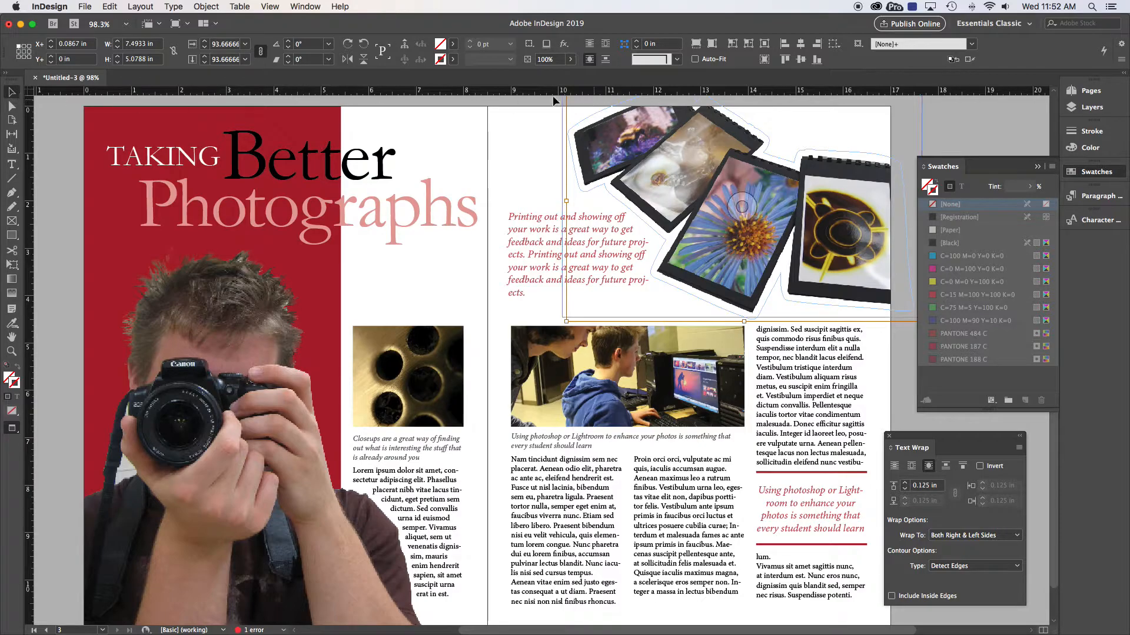
click(961, 132)
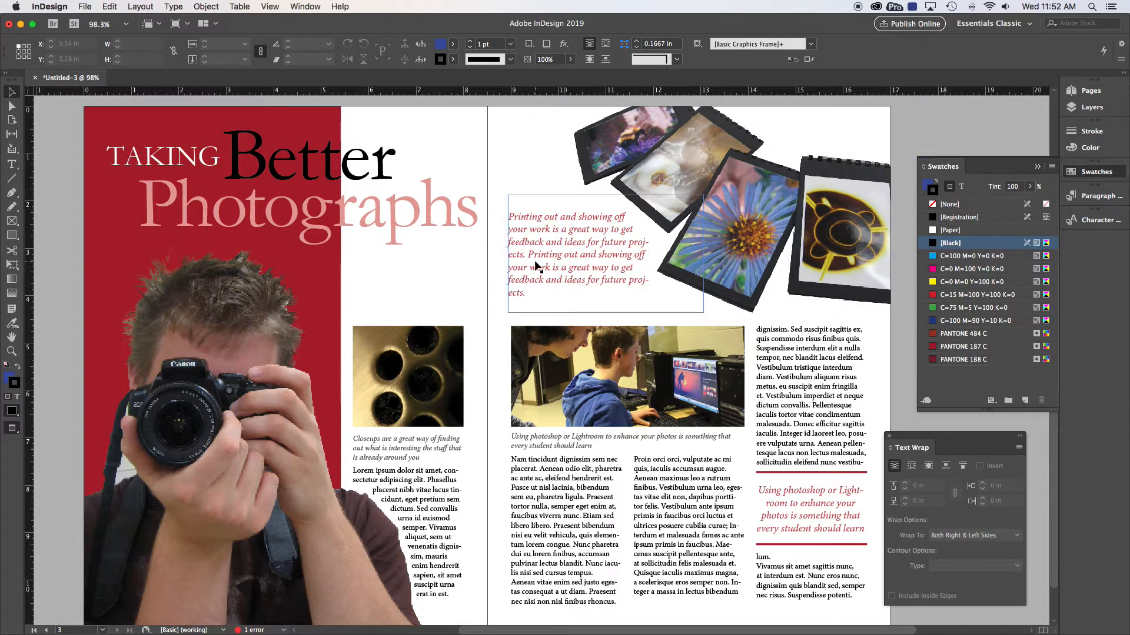
Move the new quote frame to X 9 in, Y 2.3556 in, just above the classroom photo, and view the whole spread
click(578, 242)
drag(578, 243, 574, 270)
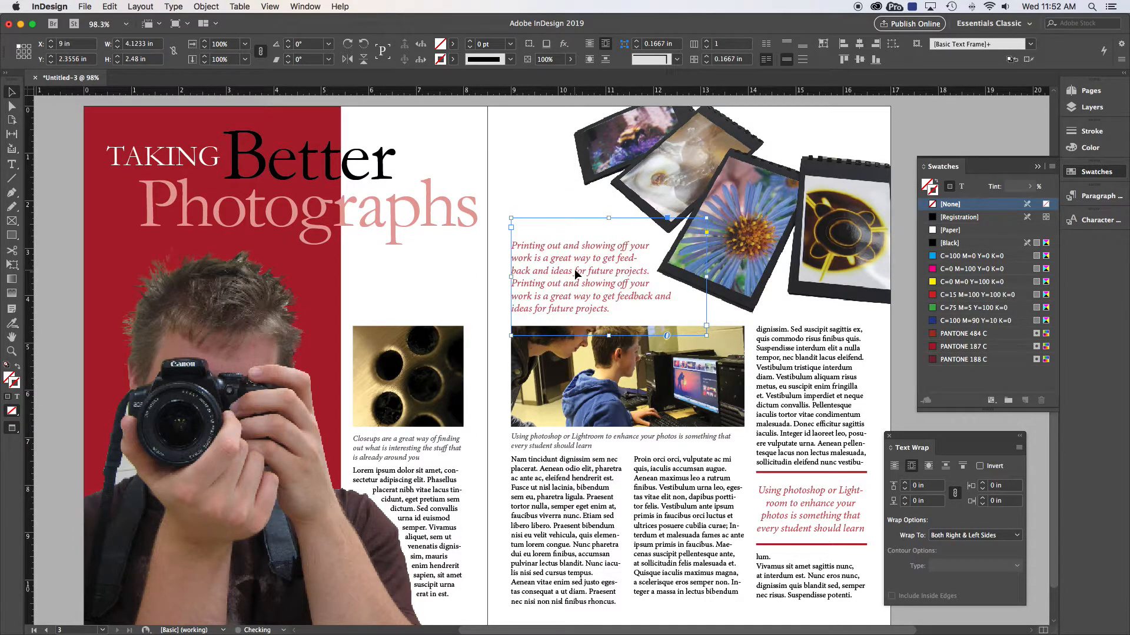
click(945, 137)
key(super+minus)
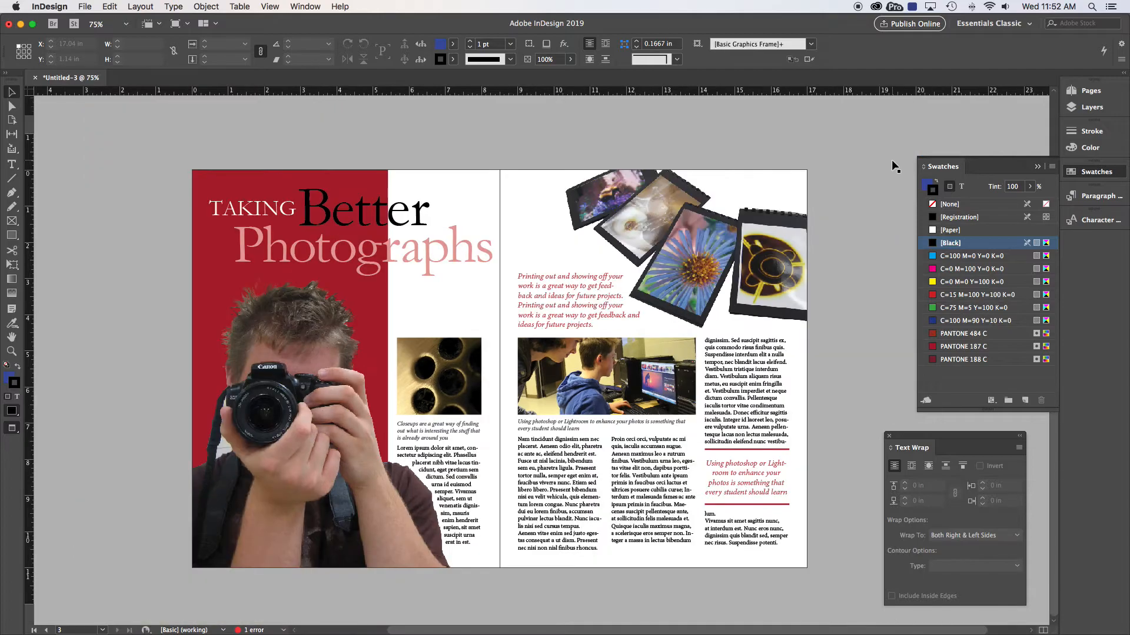